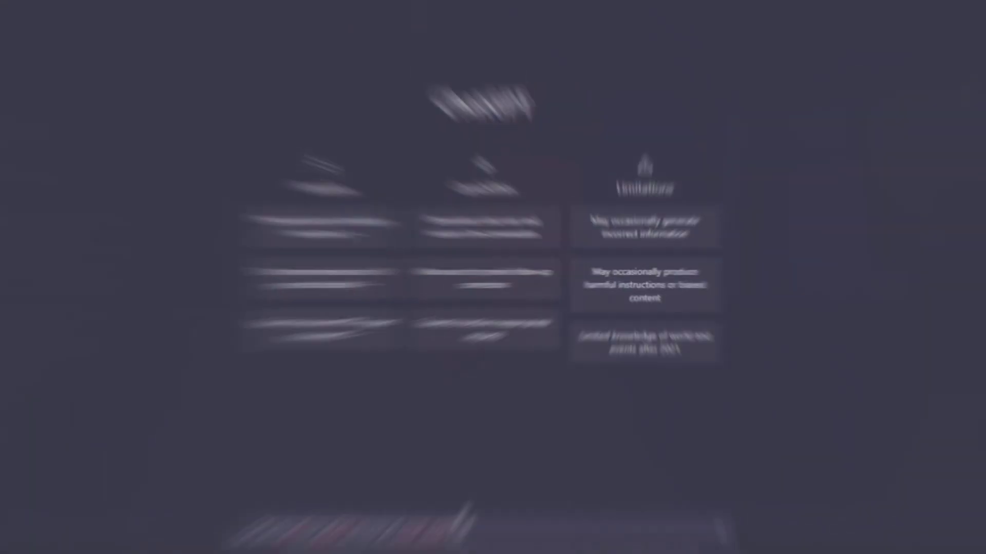
Step: Ask ChatGPT which 20 trading indicators are most used and send the question
{"action": "type", "text": "ing indicat"}
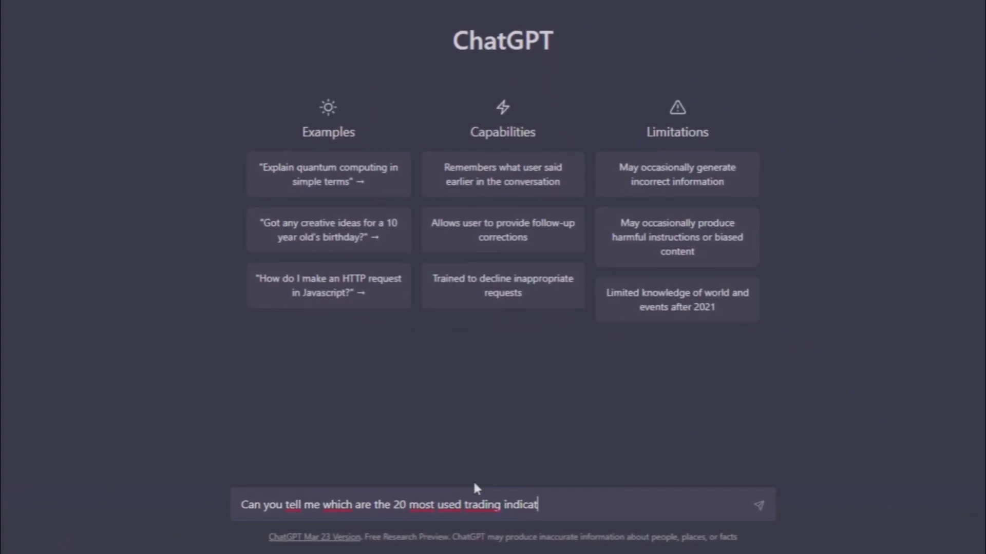
{"action": "type", "text": "ors ?"}
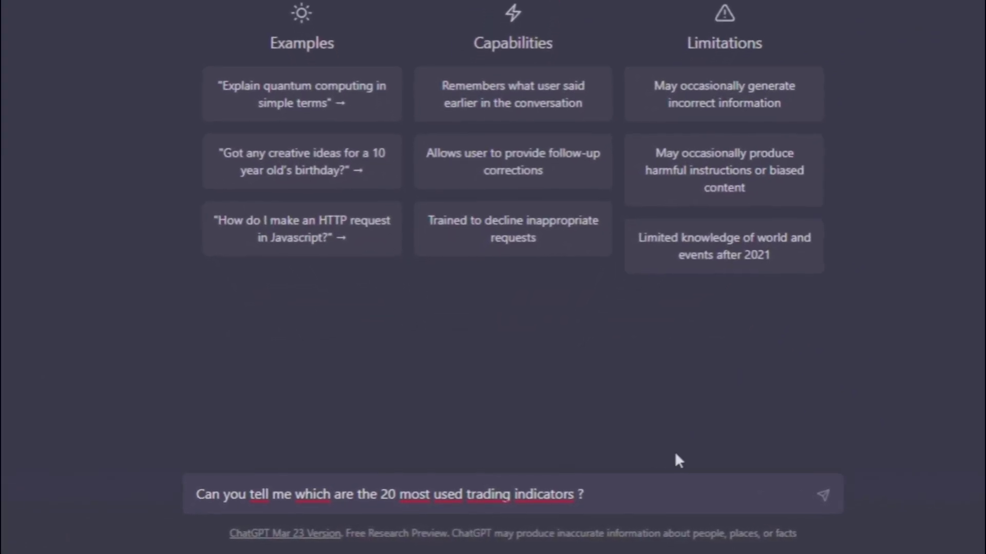
{"action": "left_click", "coordinate": [823, 495]}
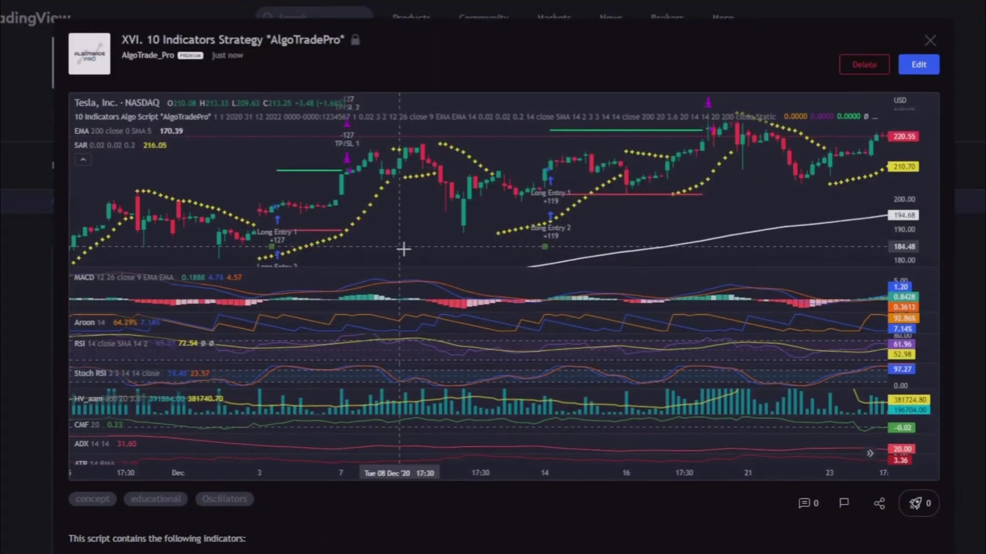
Step: Scroll down through the AlgoTradePro script's indicator description
{"action": "scroll", "coordinate": [403, 249], "scroll_direction": "down", "scroll_amount": 9}
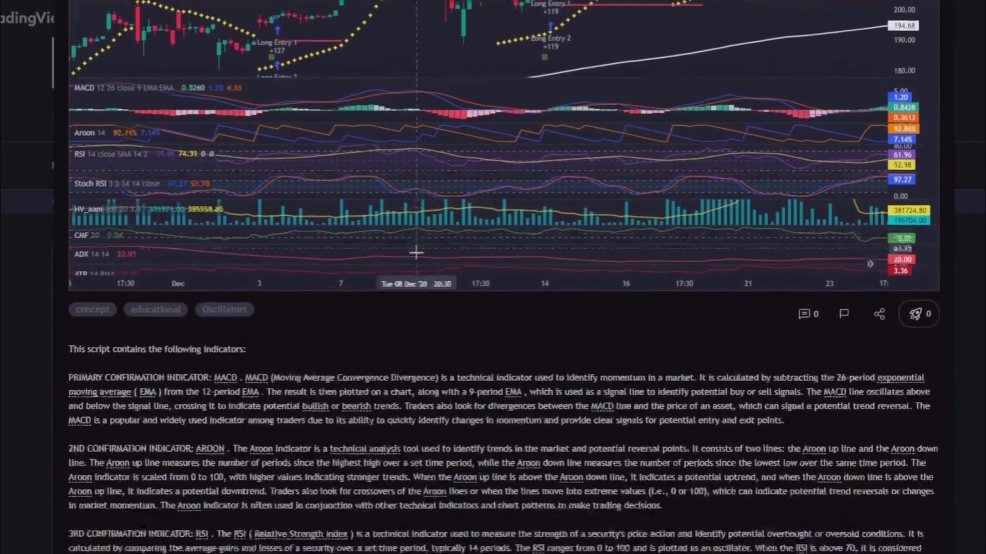
{"action": "scroll", "coordinate": [129, 121], "scroll_direction": "down", "scroll_amount": 5}
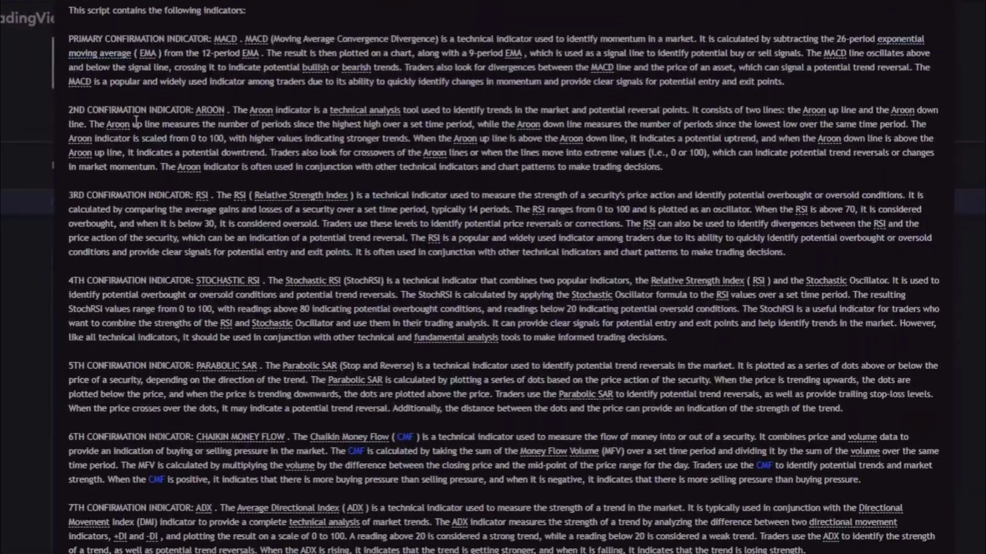
{"action": "scroll", "coordinate": [152, 130], "scroll_direction": "down", "scroll_amount": 5}
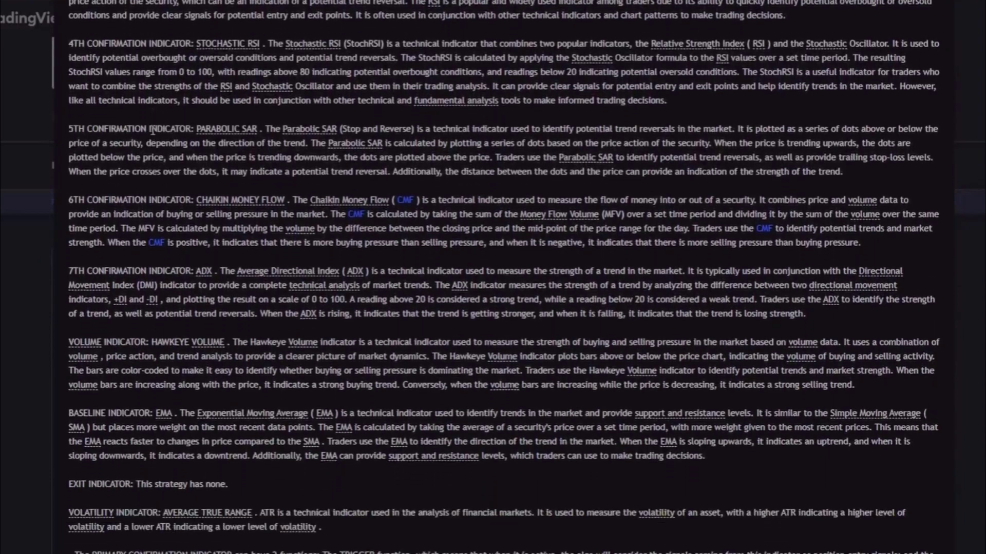
{"action": "scroll", "coordinate": [153, 133], "scroll_direction": "down", "scroll_amount": 7}
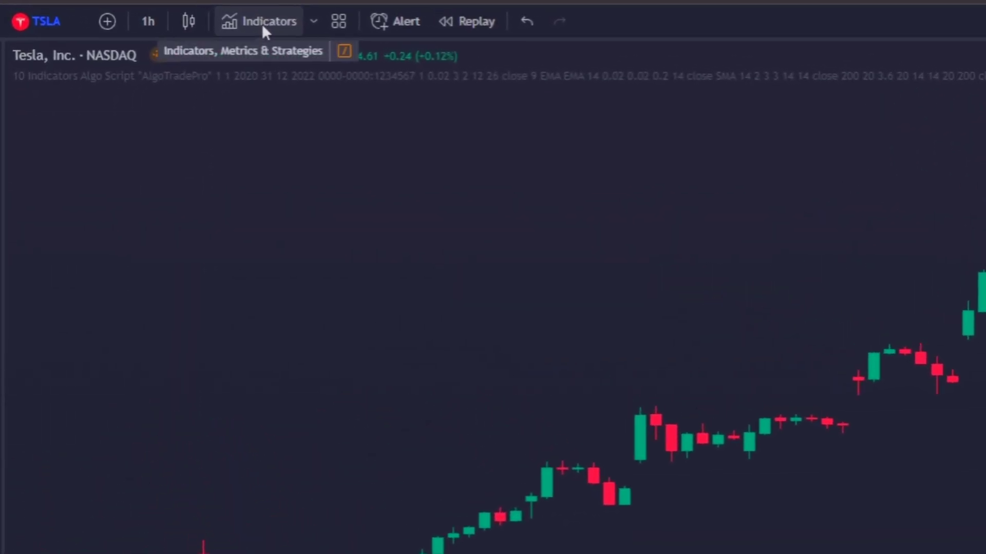
Step: Add the MACD indicator and check its 12, 26, 9 length settings
{"action": "left_click", "coordinate": [301, 29]}
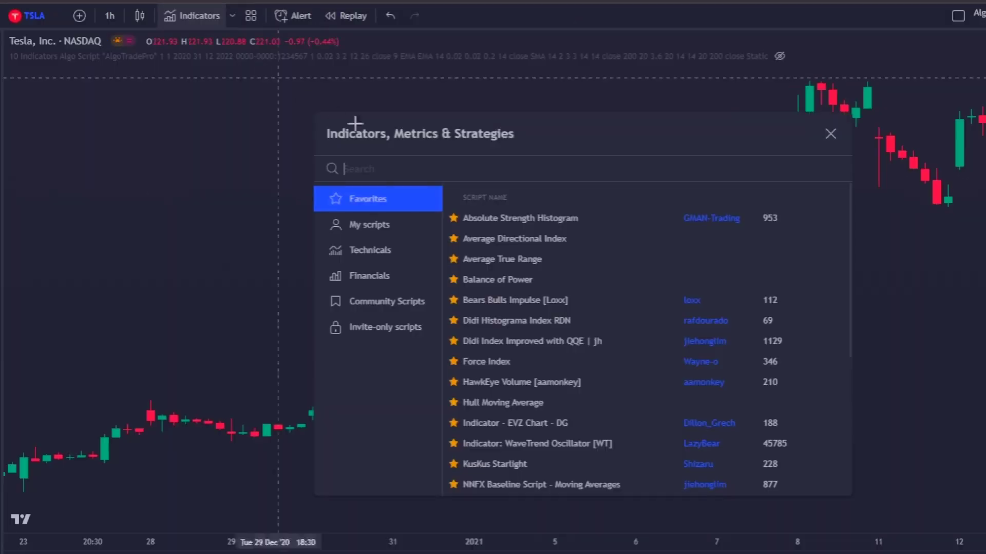
{"action": "type", "text": "MACD"}
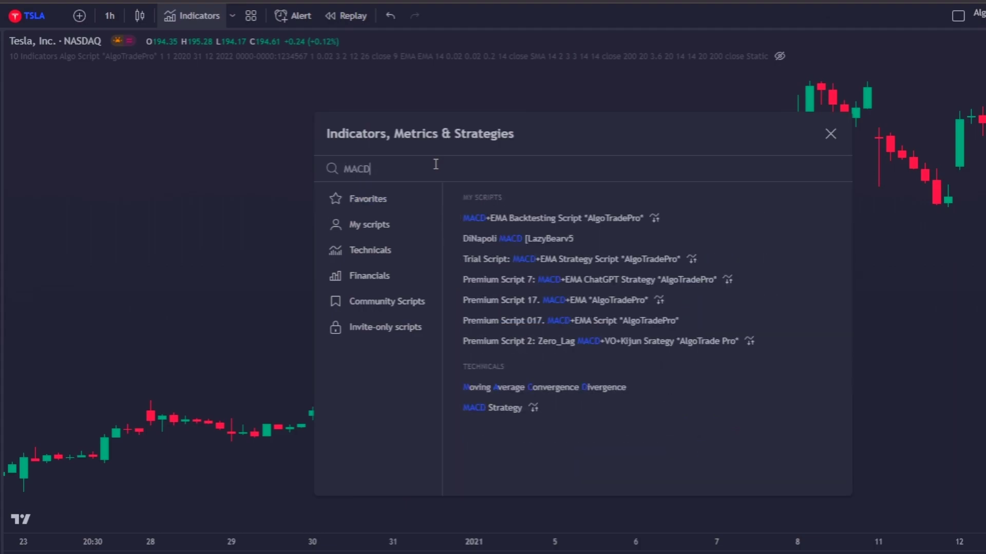
{"action": "scroll", "coordinate": [581, 260], "scroll_direction": "down", "scroll_amount": 4}
{"action": "scroll", "coordinate": [583, 328], "scroll_direction": "up", "scroll_amount": 1}
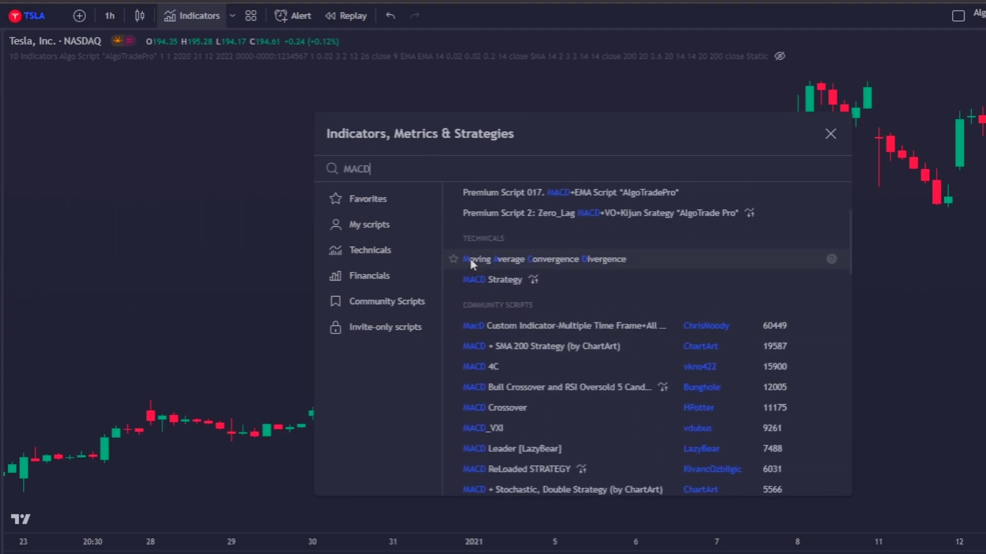
{"action": "left_click", "coordinate": [549, 262]}
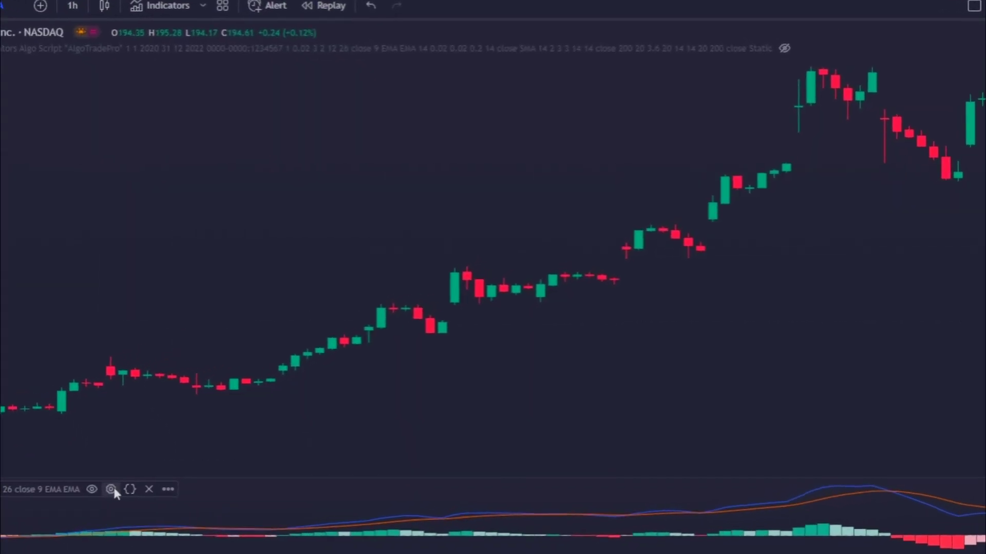
{"action": "left_click", "coordinate": [128, 480]}
{"action": "left_click", "coordinate": [566, 140]}
{"action": "key", "text": "Tab"}
{"action": "left_click", "coordinate": [545, 252]}
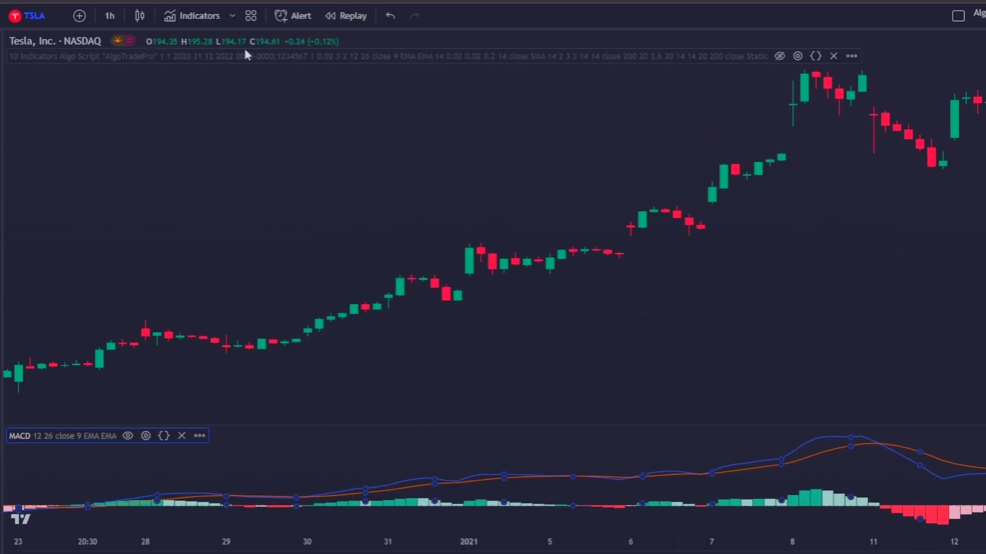
Step: Add a 200-period EMA drawn as a thicker white line
{"action": "left_click", "coordinate": [208, 14]}
{"action": "type", "text": "ema"}
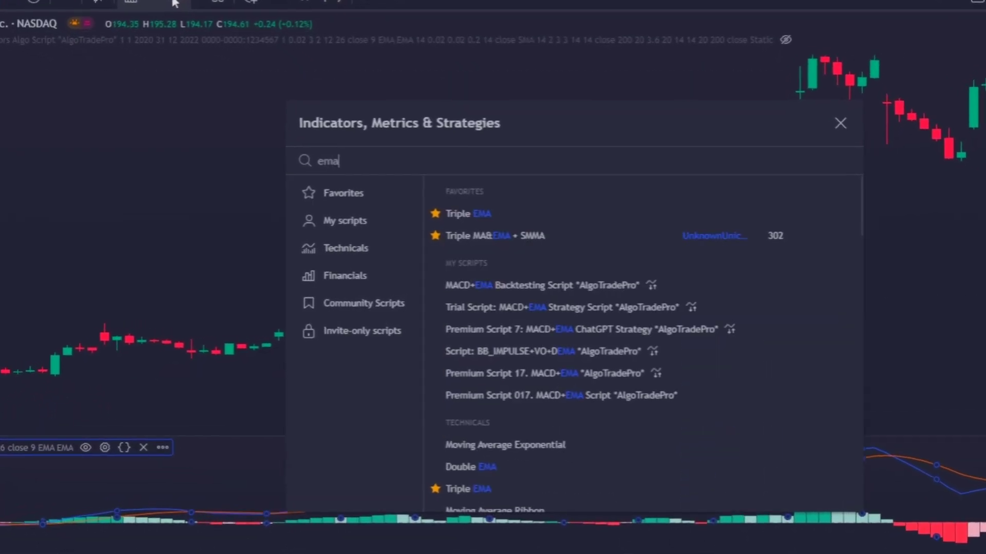
{"action": "scroll", "coordinate": [488, 318], "scroll_direction": "down", "scroll_amount": 3}
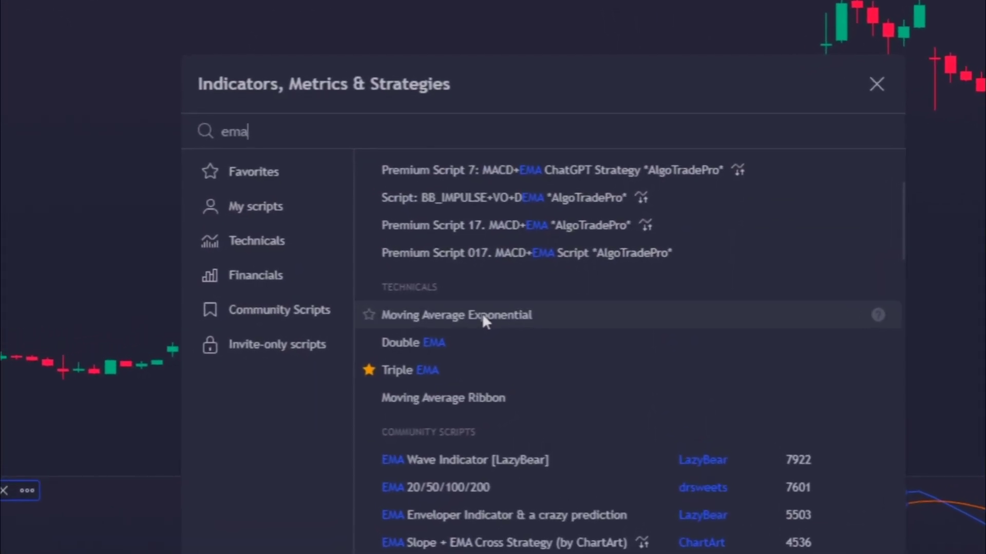
{"action": "left_click", "coordinate": [483, 314]}
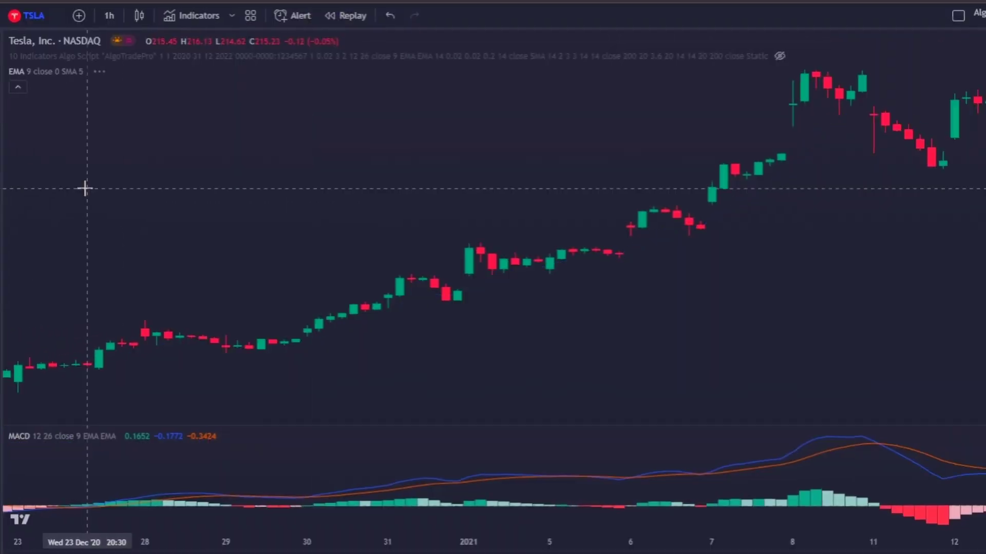
{"action": "left_click", "coordinate": [77, 59]}
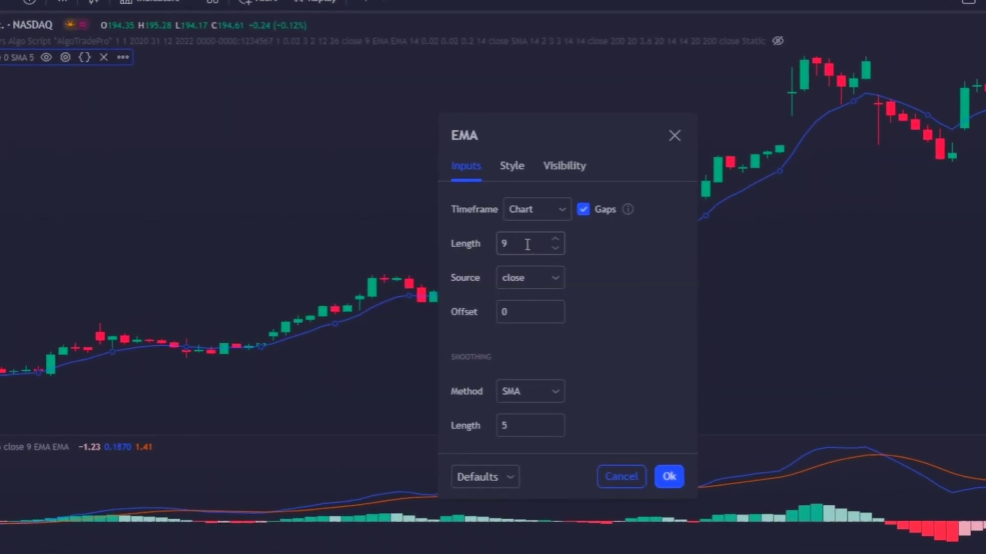
{"action": "double_click", "coordinate": [528, 245]}
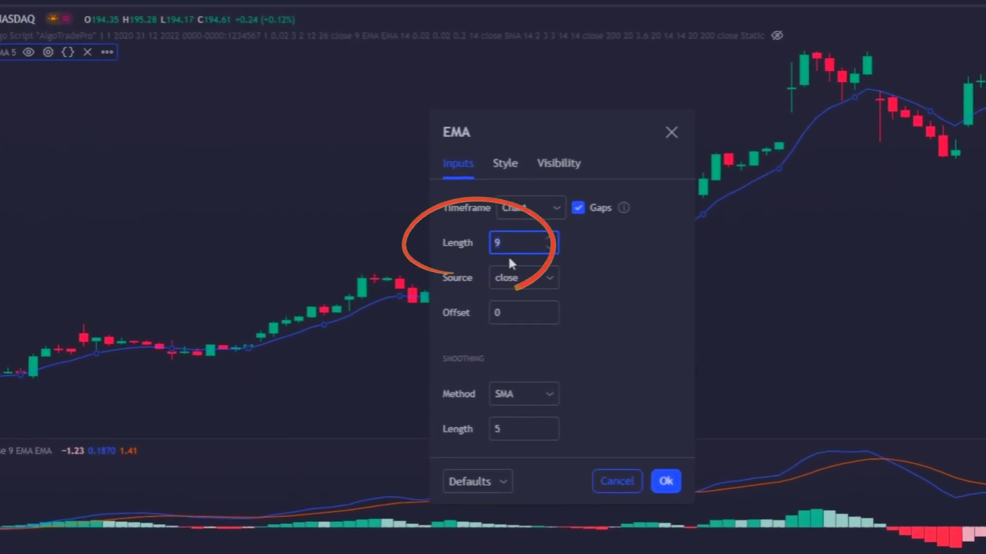
{"action": "type", "text": "200"}
{"action": "left_click", "coordinate": [512, 166]}
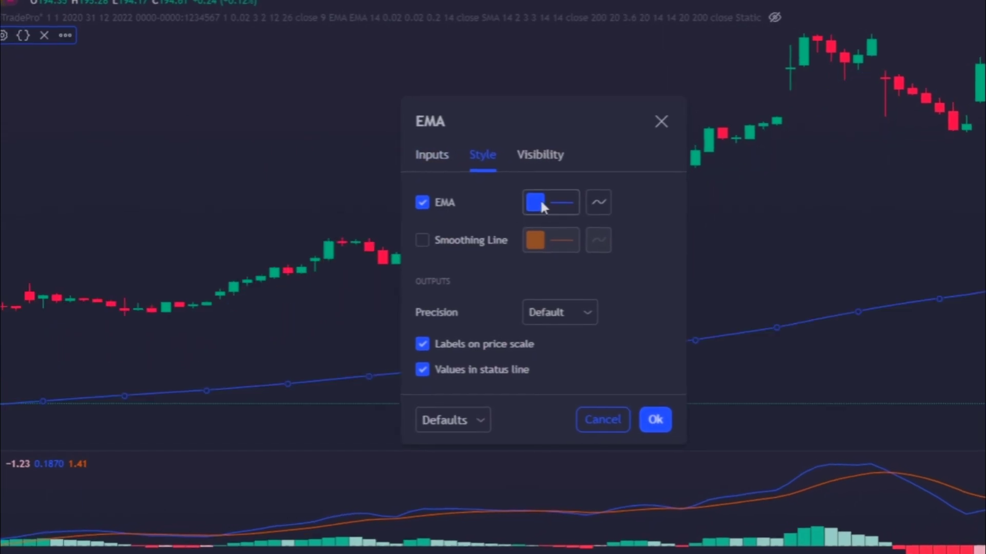
{"action": "left_click", "coordinate": [540, 198]}
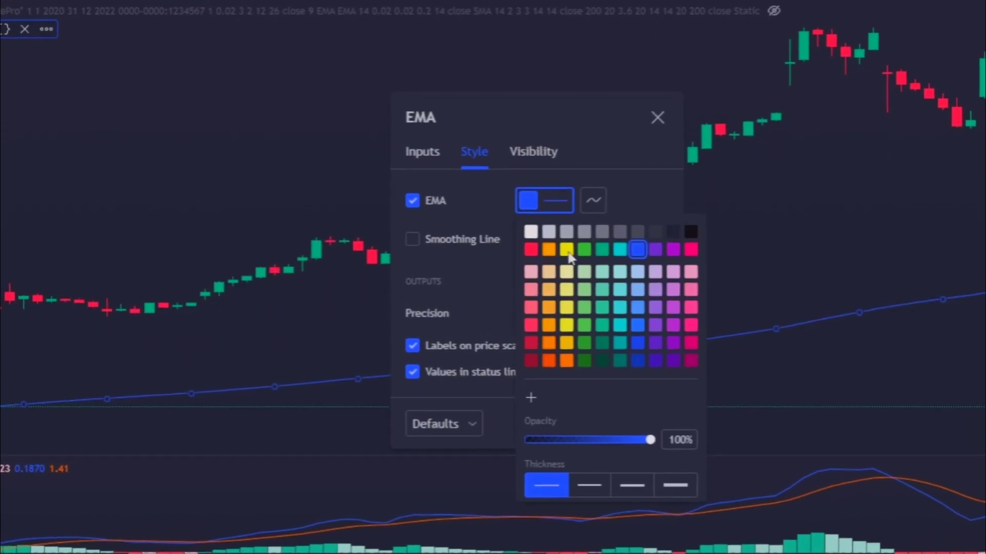
{"action": "left_click", "coordinate": [538, 232]}
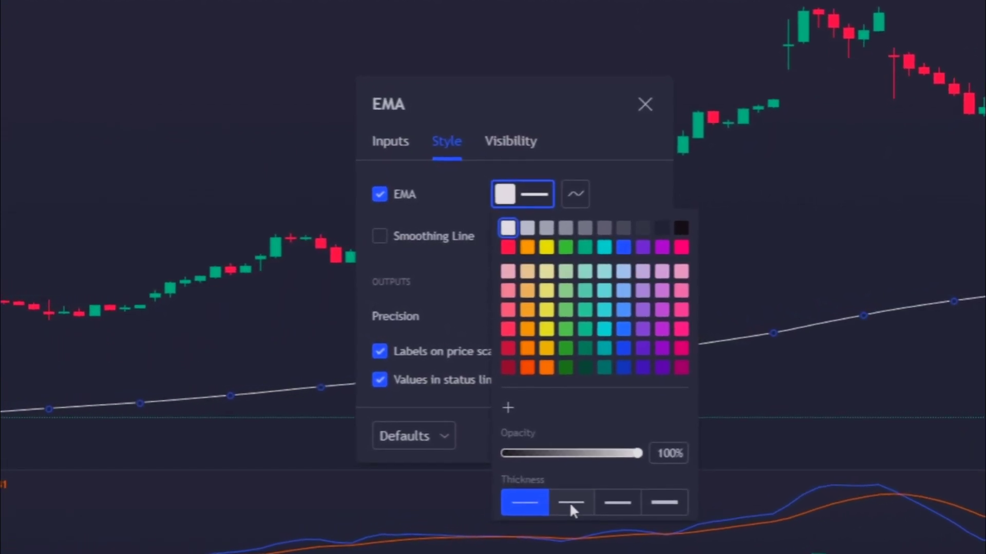
{"action": "left_click", "coordinate": [571, 505]}
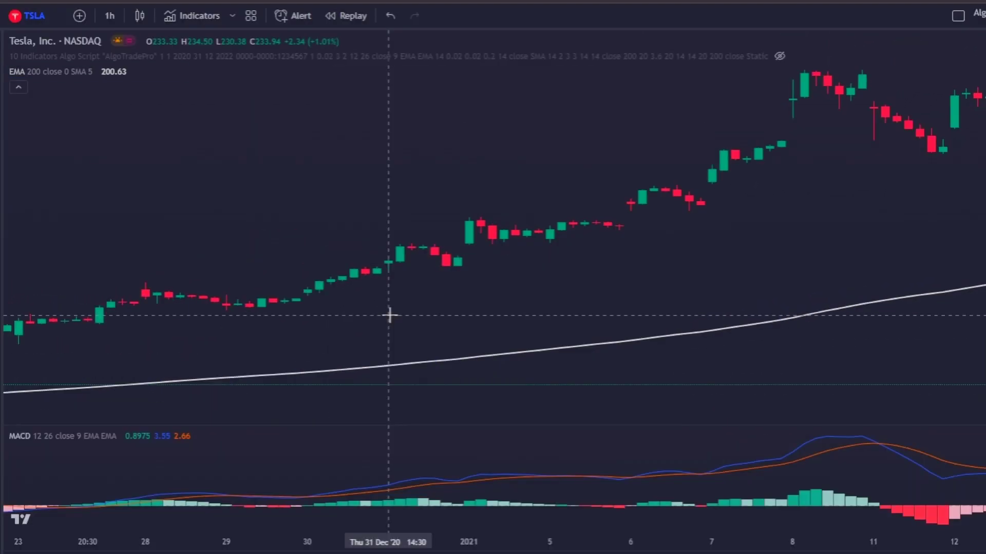
{"action": "scroll", "coordinate": [391, 315], "scroll_direction": "down", "scroll_amount": 4}
{"action": "left_click_drag", "start_coordinate": [654, 297], "coordinate": [466, 295]}
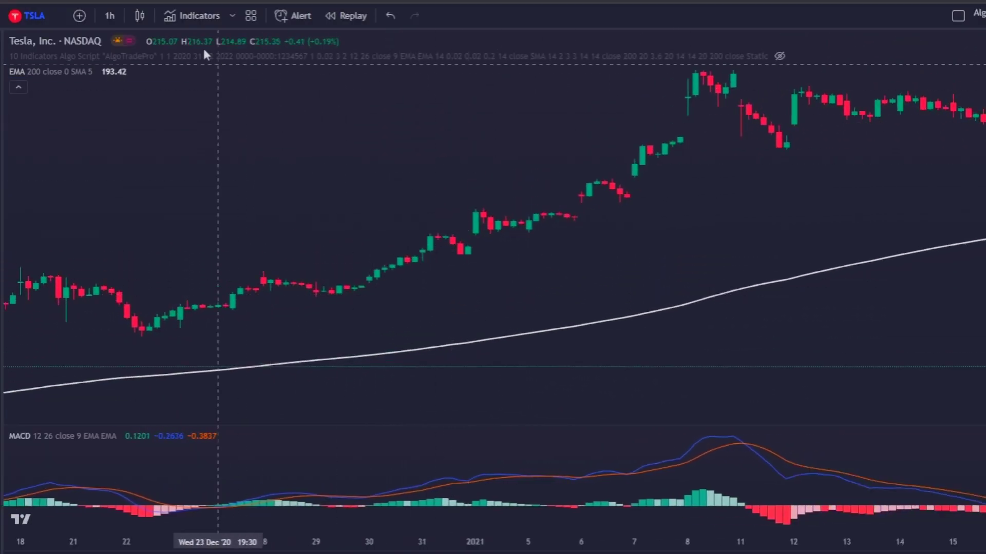
{"action": "left_click", "coordinate": [183, 19]}
Step: Add Parabolic SAR with thicker yellow dots
{"action": "type", "text": "sar"}
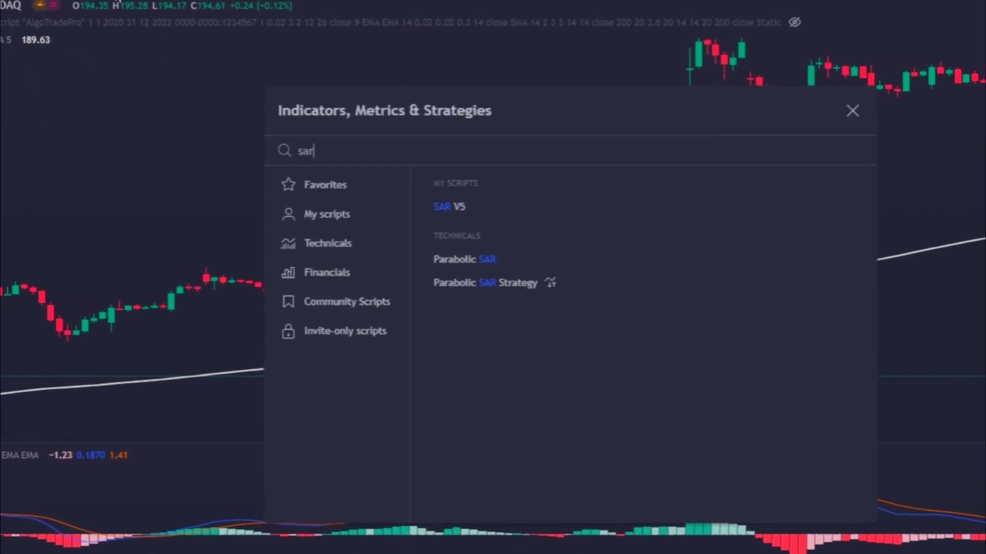
{"action": "left_click", "coordinate": [444, 255]}
{"action": "key", "text": "Escape"}
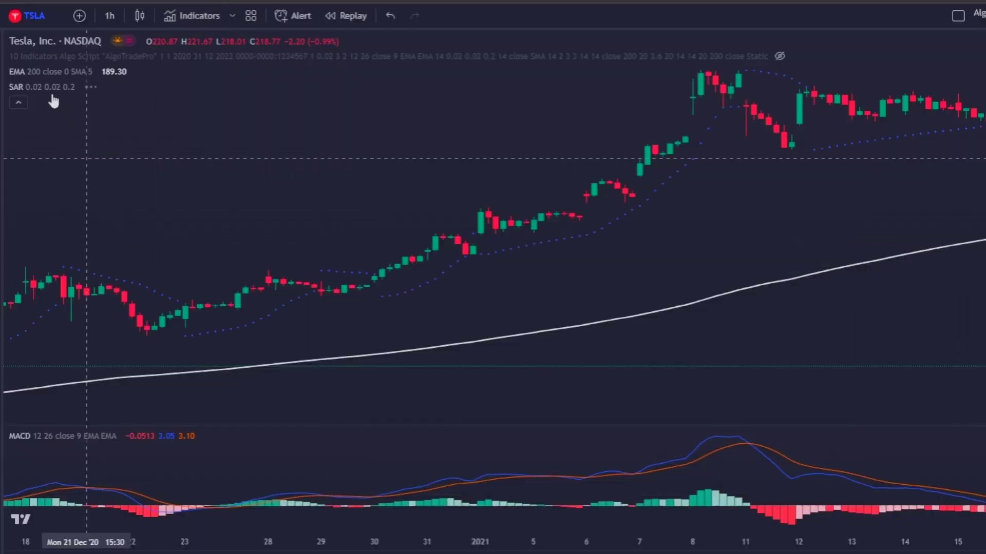
{"action": "left_click", "coordinate": [568, 258]}
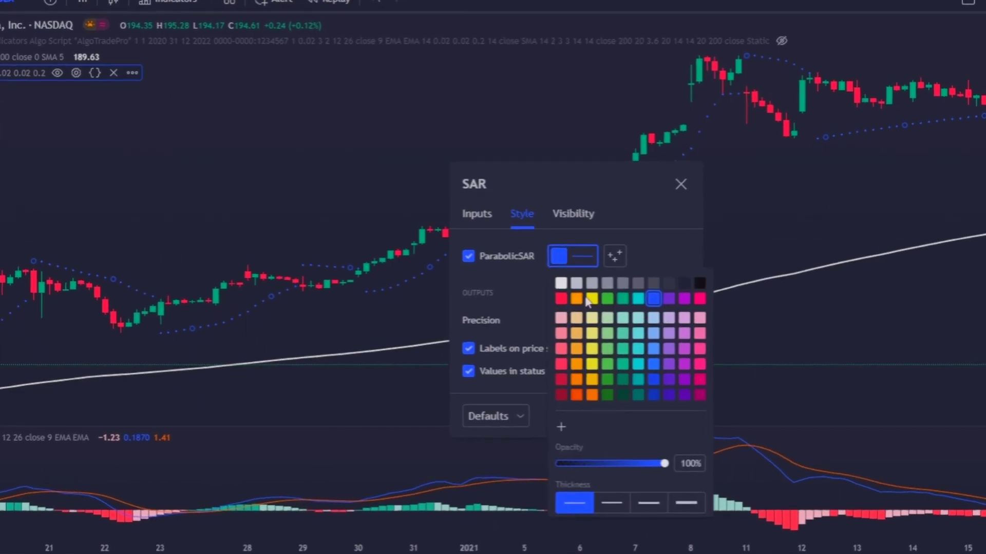
{"action": "left_click", "coordinate": [597, 303]}
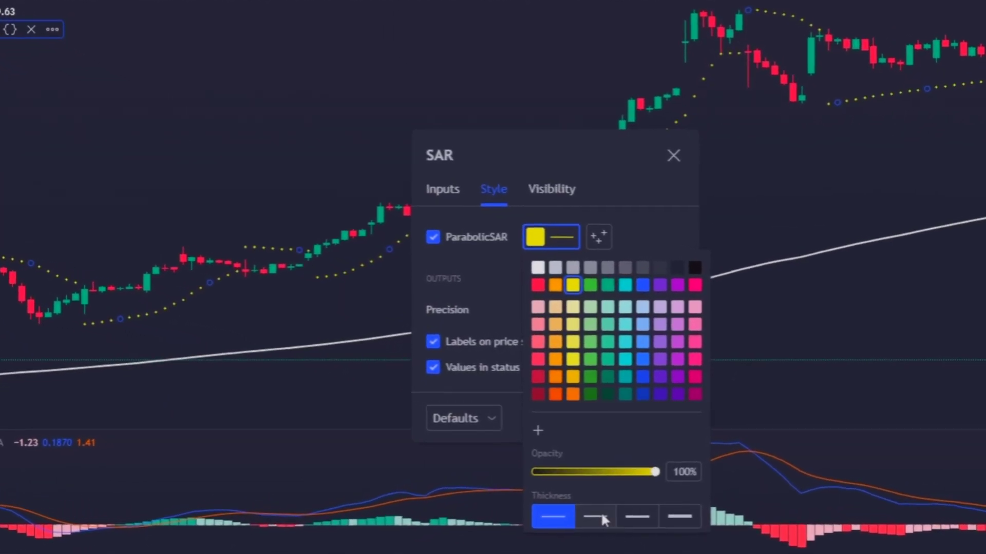
{"action": "left_click", "coordinate": [602, 516]}
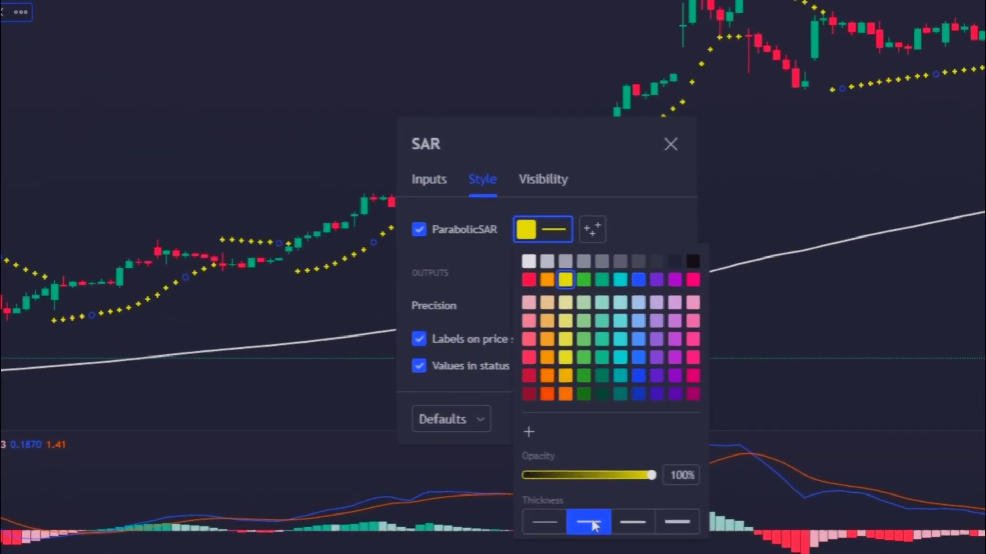
{"action": "left_click", "coordinate": [449, 349]}
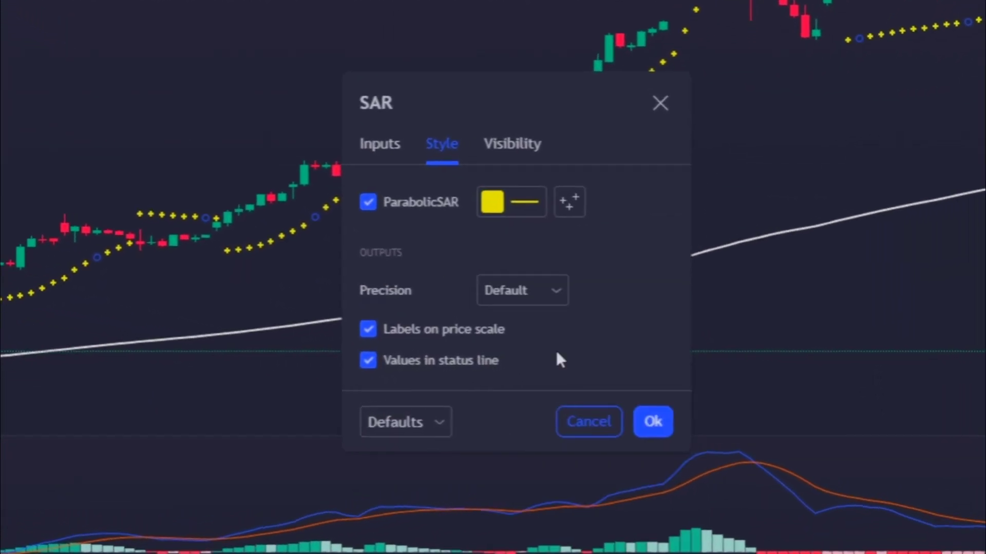
{"action": "left_click", "coordinate": [653, 422]}
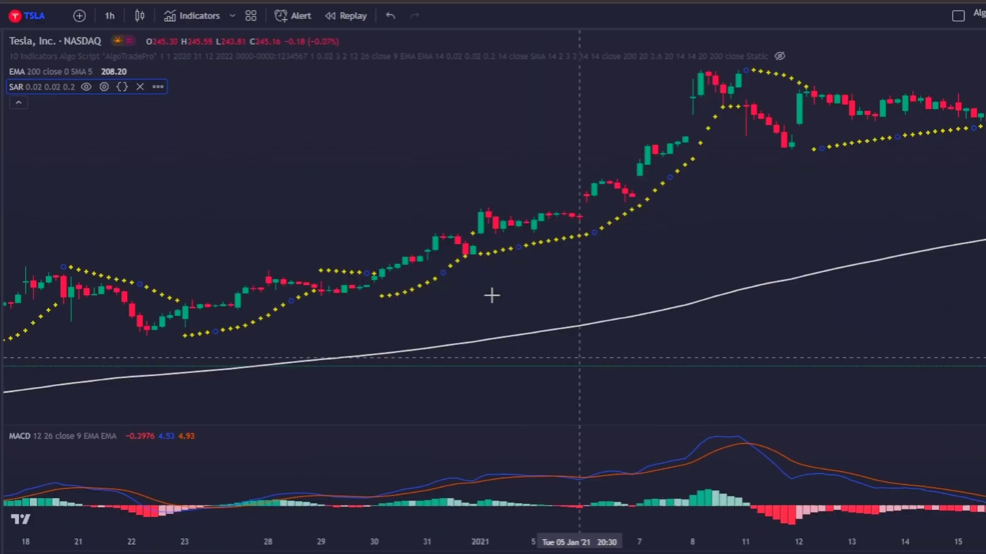
Step: Add the Aroon indicator and check its length of 14
{"action": "left_click", "coordinate": [185, 17]}
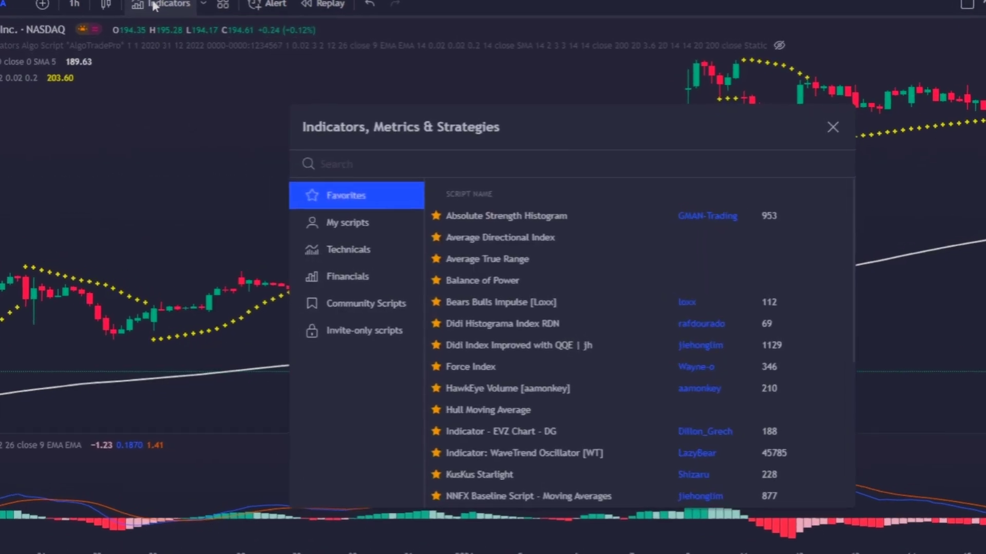
{"action": "type", "text": "aroon"}
{"action": "left_click", "coordinate": [396, 216]}
{"action": "key", "text": "Escape"}
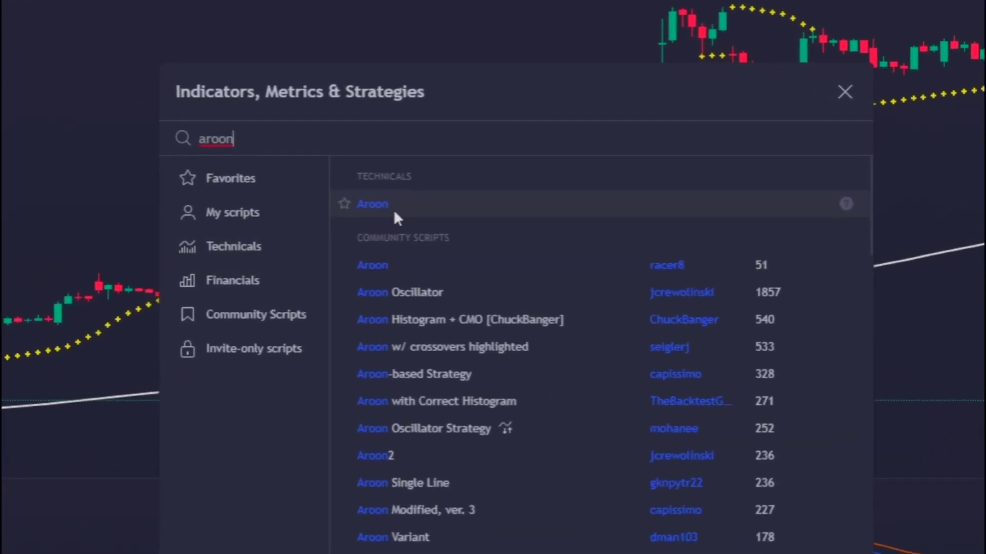
{"action": "left_click", "coordinate": [70, 483]}
{"action": "left_click", "coordinate": [477, 205]}
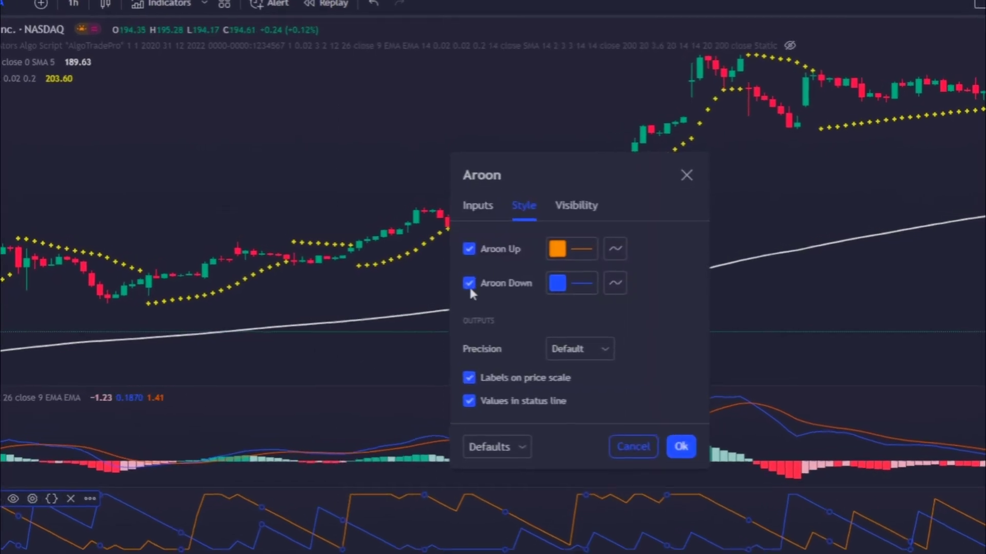
{"action": "left_click_drag", "start_coordinate": [510, 291], "coordinate": [456, 294]}
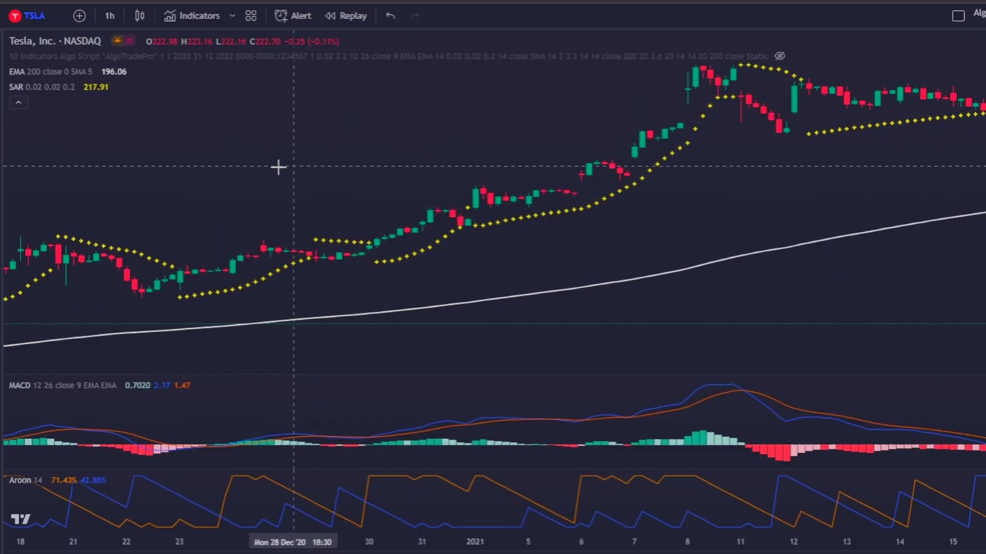
Step: Add the Relative Strength Index and Stochastic RSI indicators
{"action": "left_click", "coordinate": [177, 16]}
{"action": "type", "text": "rsi"}
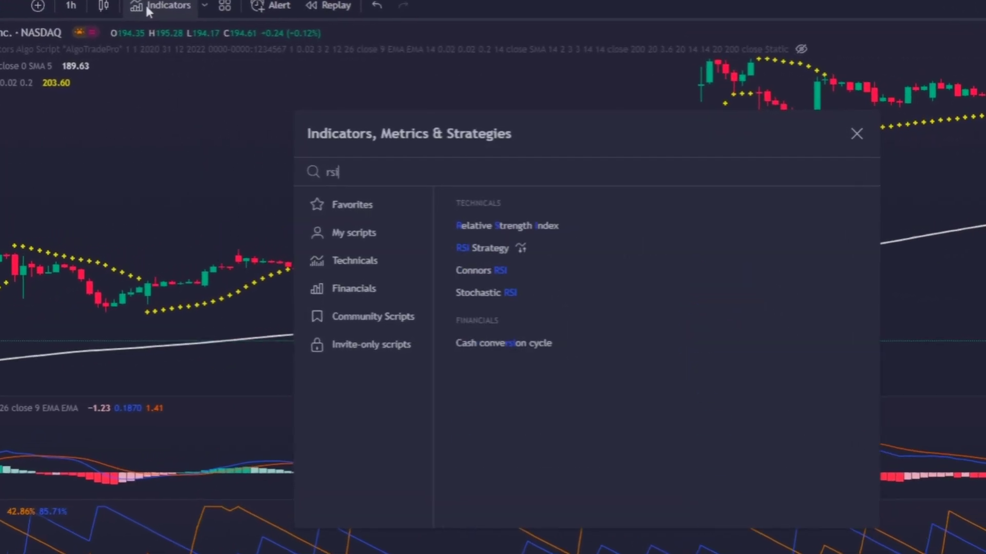
{"action": "left_click", "coordinate": [519, 231]}
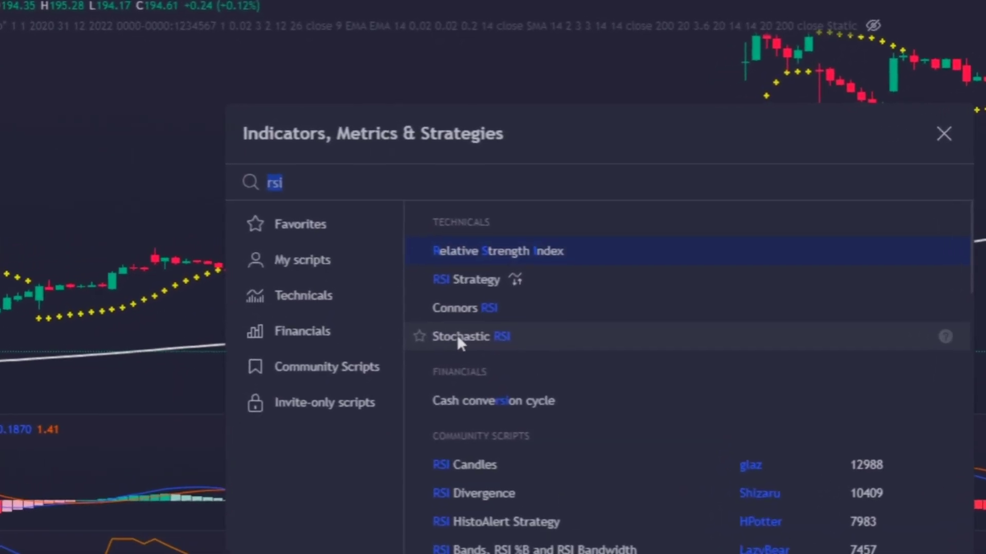
{"action": "left_click", "coordinate": [453, 351]}
{"action": "key", "text": "Escape"}
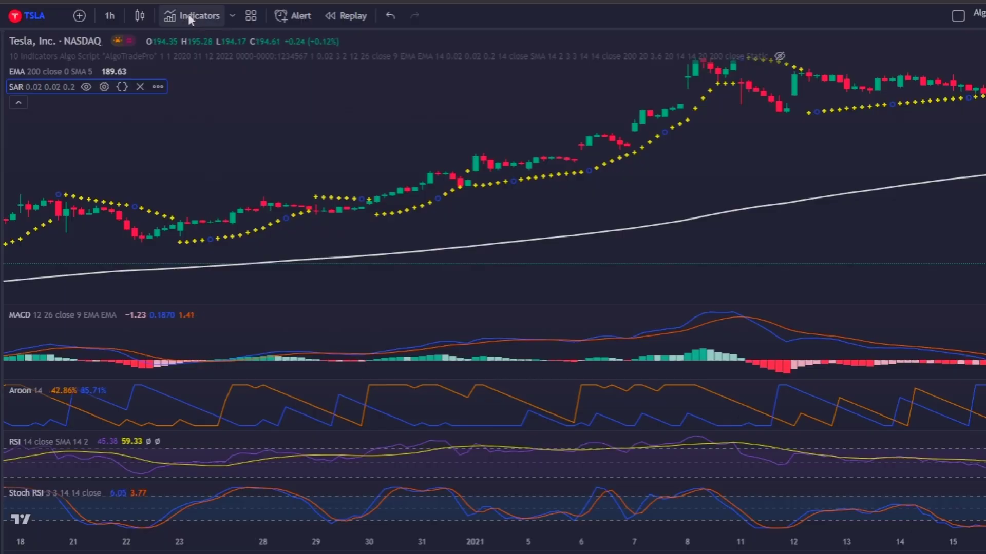
{"action": "left_click", "coordinate": [190, 19]}
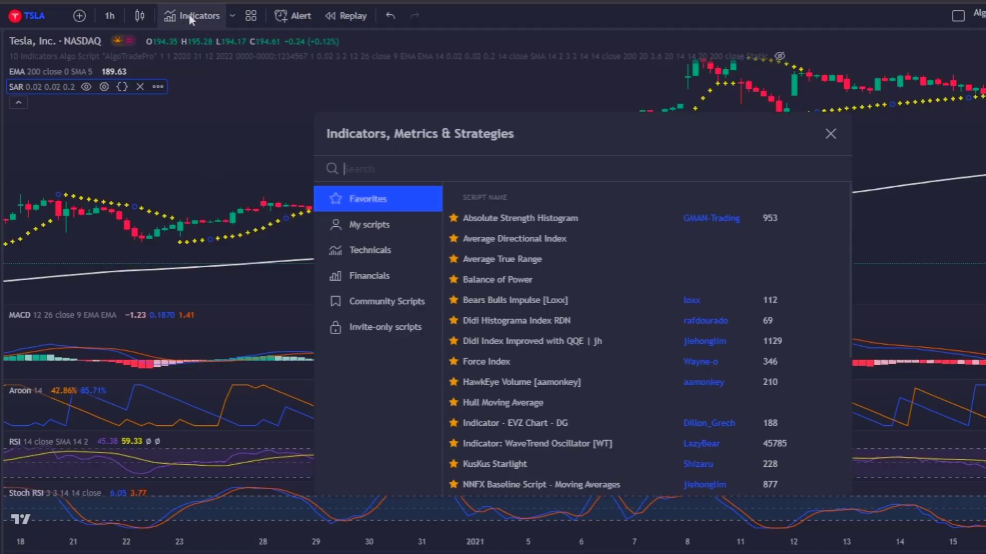
Step: Add the HawkEye Volume (HV_aam) indicator and review its pane across January–February
{"action": "type", "text": "hawkey"}
{"action": "type", "text": "e"}
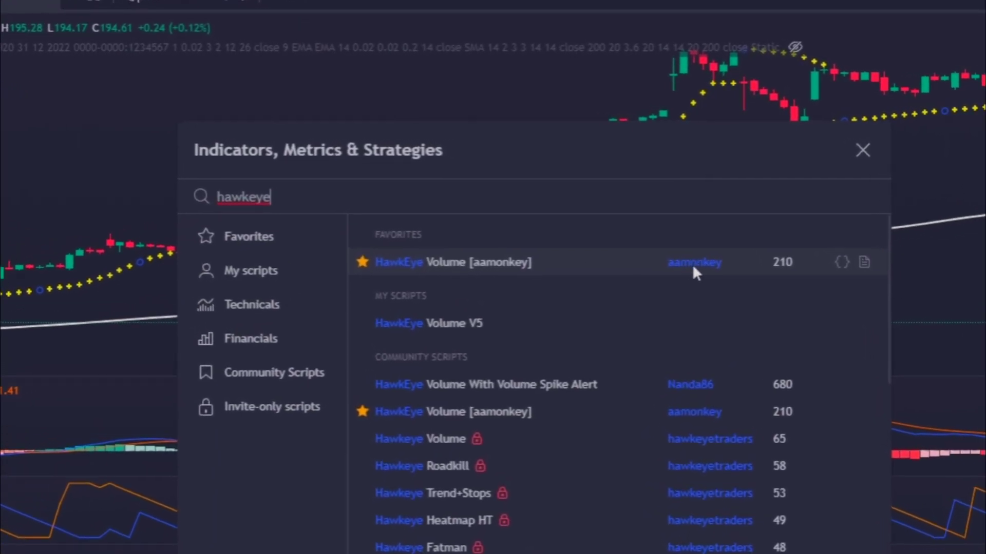
{"action": "left_click", "coordinate": [485, 258]}
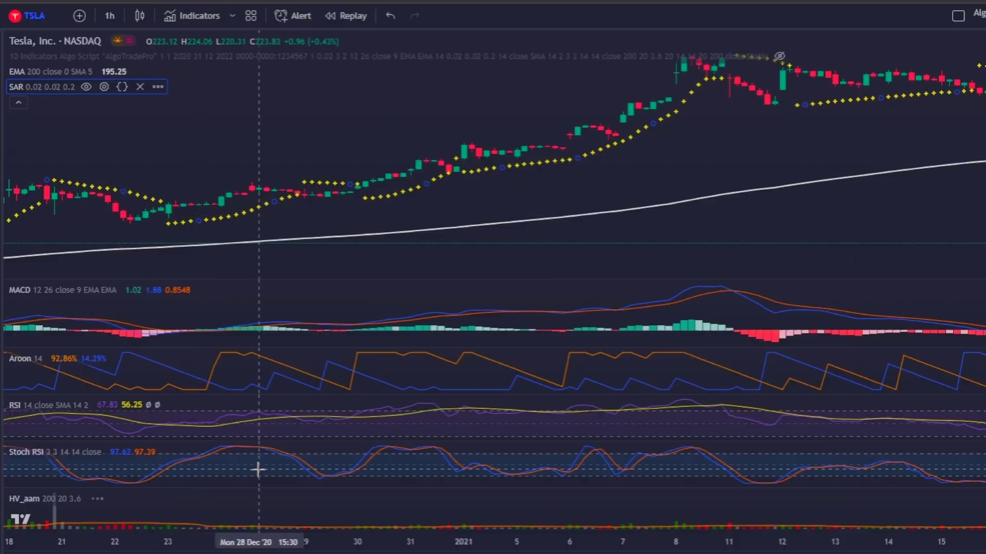
{"action": "double_click", "coordinate": [282, 508]}
{"action": "left_click_drag", "start_coordinate": [581, 388], "coordinate": [652, 309]}
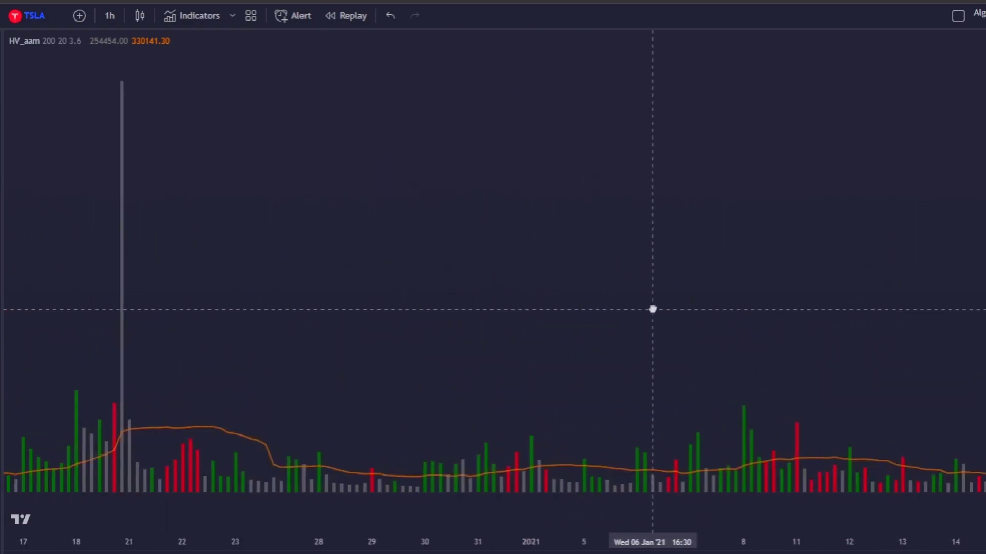
{"action": "double_click", "coordinate": [131, 486]}
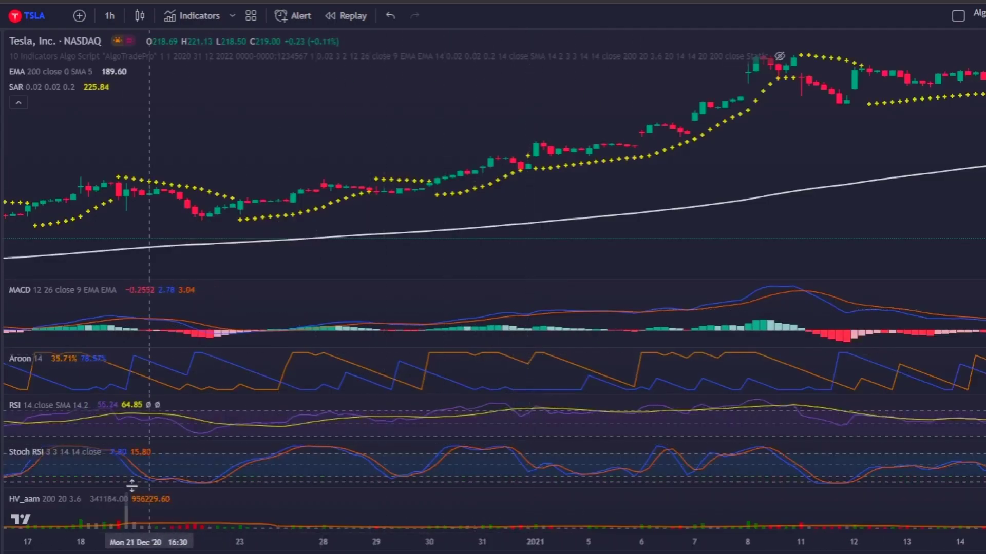
{"action": "double_click", "coordinate": [232, 504]}
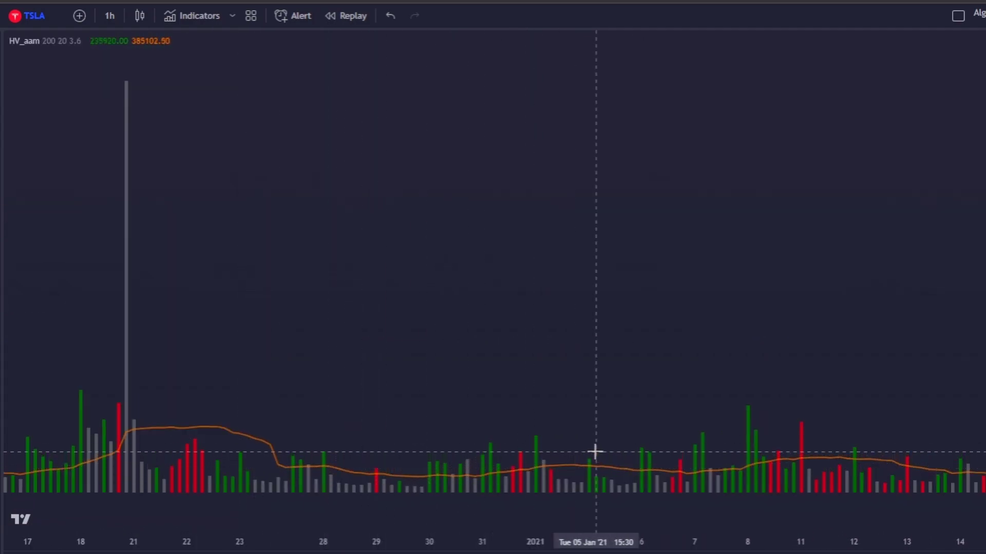
{"action": "left_click_drag", "start_coordinate": [755, 403], "coordinate": [398, 372]}
{"action": "left_click_drag", "start_coordinate": [670, 306], "coordinate": [123, 308]}
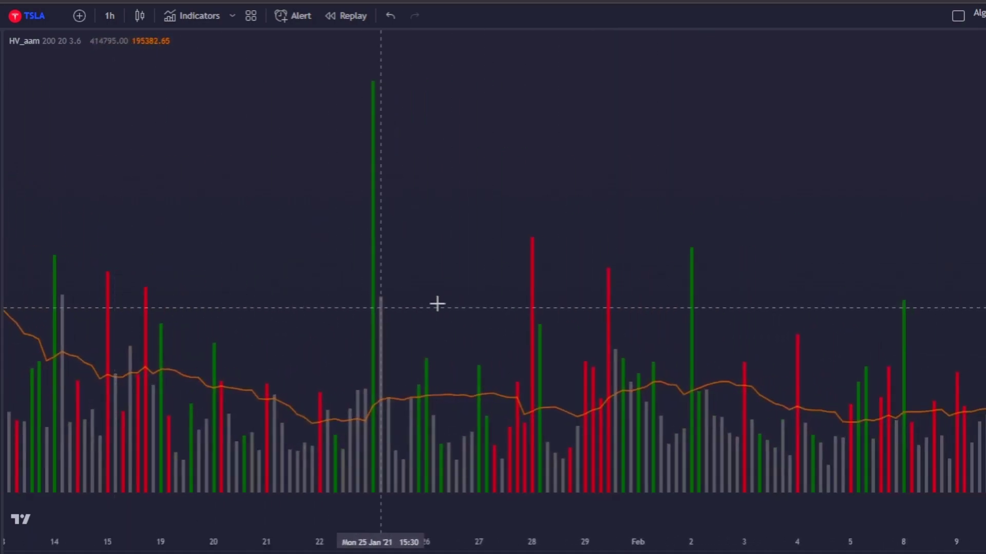
{"action": "left_click_drag", "start_coordinate": [541, 303], "coordinate": [300, 302]}
{"action": "double_click", "coordinate": [592, 281]}
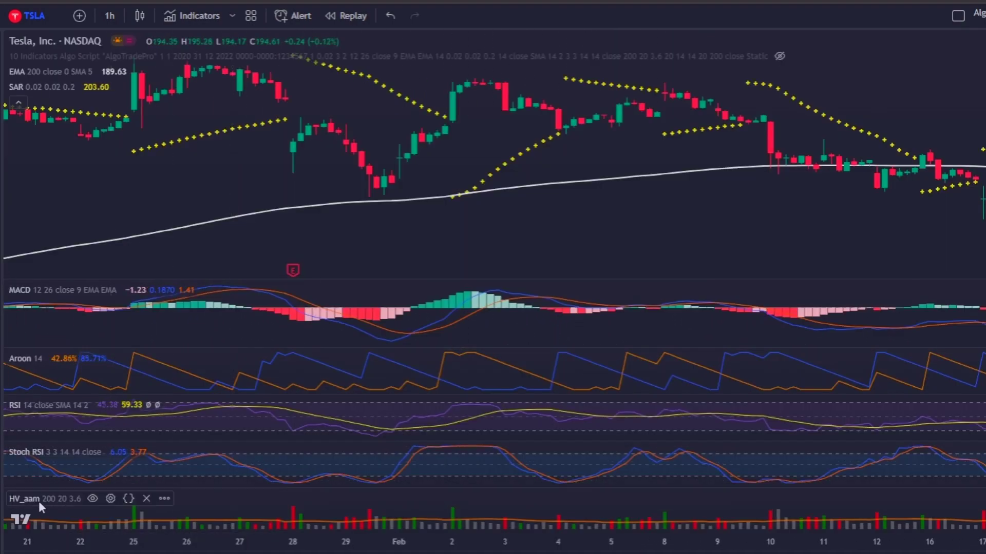
Step: Check HV_aam inputs (HV_ma 20, Divisor 3.6) and make Color 0 and Color 1 teal
{"action": "left_click", "coordinate": [111, 499]}
{"action": "left_click_drag", "start_coordinate": [525, 306], "coordinate": [492, 307]}
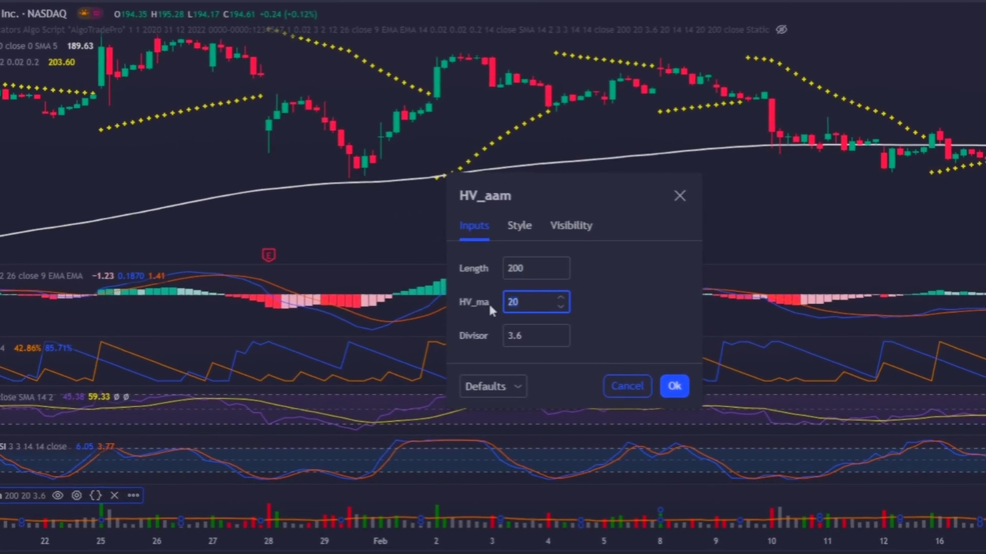
{"action": "left_click_drag", "start_coordinate": [527, 340], "coordinate": [496, 339]}
{"action": "left_click", "coordinate": [519, 230]}
{"action": "left_click", "coordinate": [525, 277]}
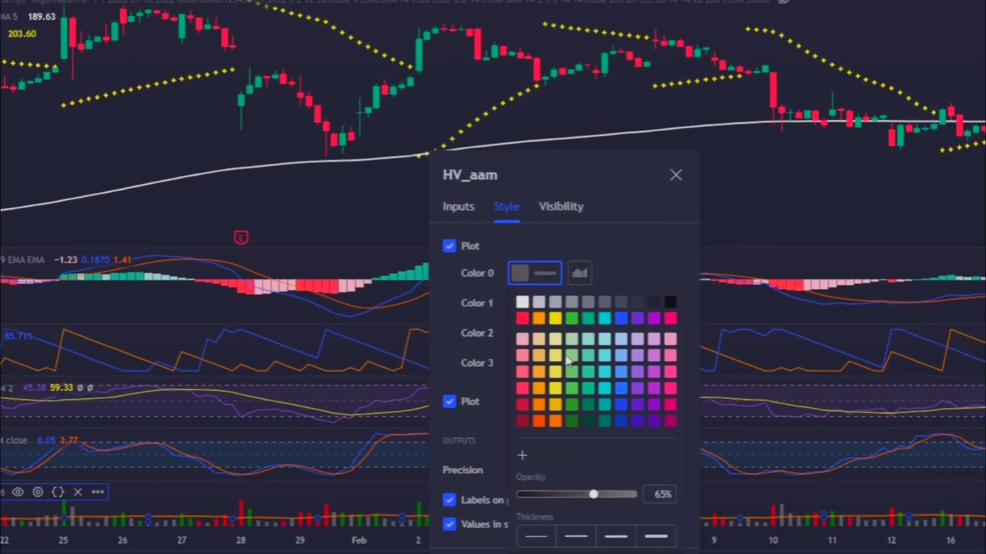
{"action": "left_click", "coordinate": [608, 323]}
{"action": "left_click", "coordinate": [615, 248]}
{"action": "left_click", "coordinate": [518, 308]}
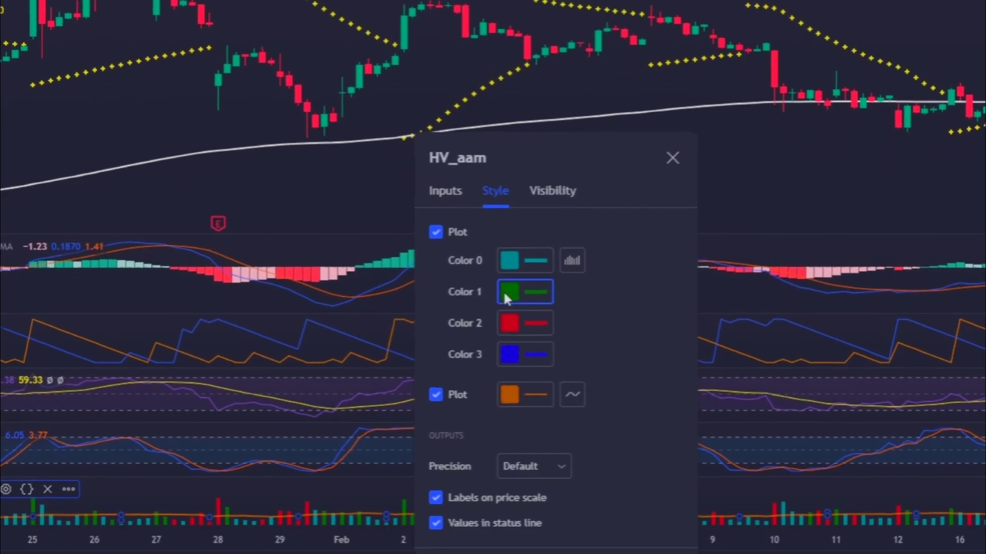
{"action": "left_click", "coordinate": [503, 290]}
{"action": "left_click", "coordinate": [596, 336]}
Step: Make Color 2 and Color 3 teal and the moving-average line yellow, then apply
{"action": "left_click", "coordinate": [505, 323]}
{"action": "left_click", "coordinate": [506, 324]}
{"action": "left_click", "coordinate": [590, 354]}
{"action": "left_click", "coordinate": [508, 342]}
{"action": "left_click", "coordinate": [588, 357]}
{"action": "left_click", "coordinate": [477, 376]}
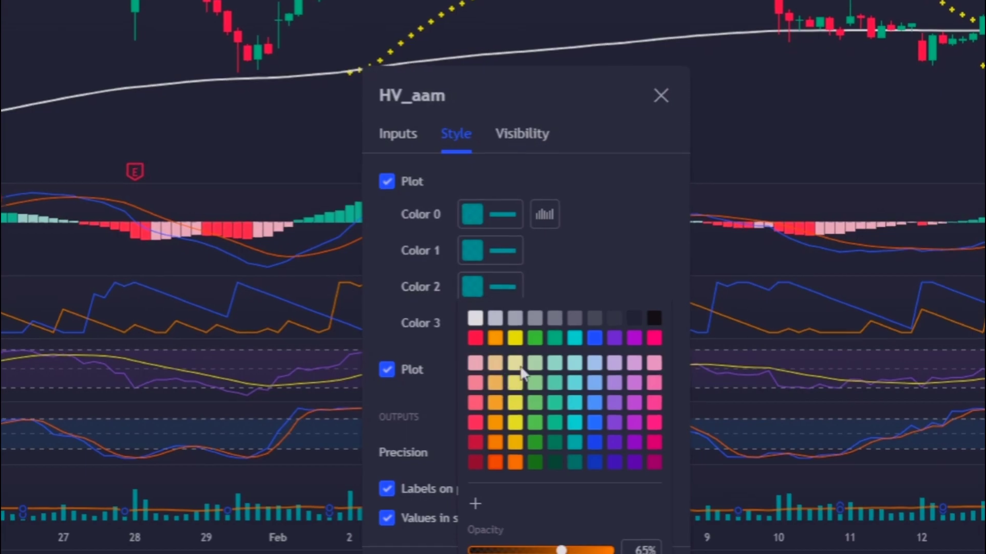
{"action": "left_click", "coordinate": [520, 341]}
{"action": "left_click", "coordinate": [661, 553]}
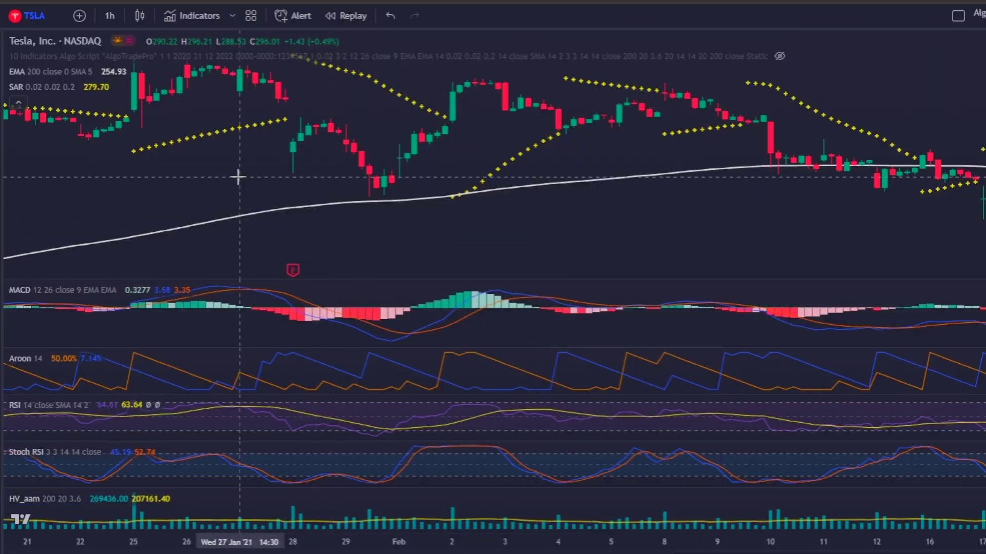
{"action": "left_click_drag", "start_coordinate": [241, 131], "coordinate": [696, 137]}
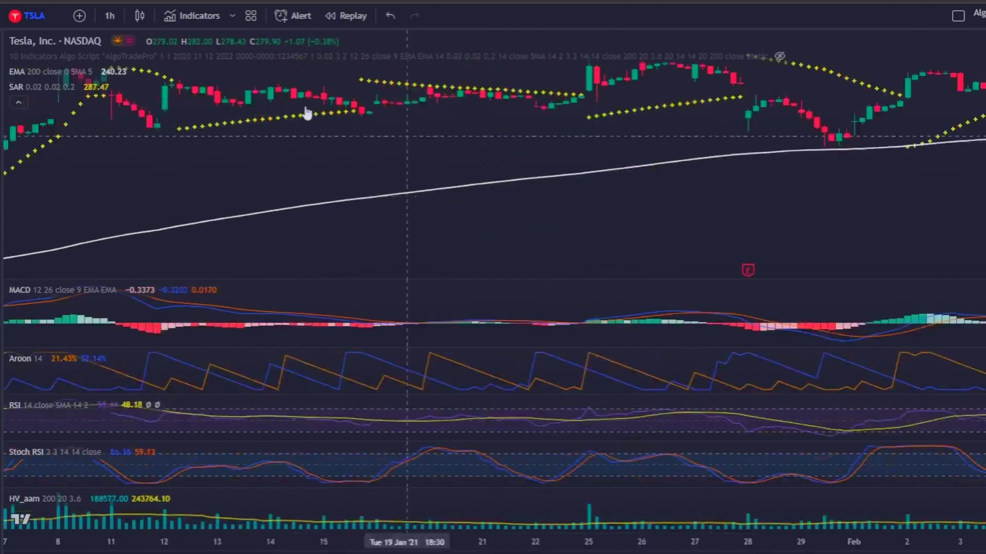
Step: Add Chaikin Money Flow and Average Directional Index panes to the Tesla chart
{"action": "left_click", "coordinate": [182, 14]}
{"action": "type", "text": "chaikin"}
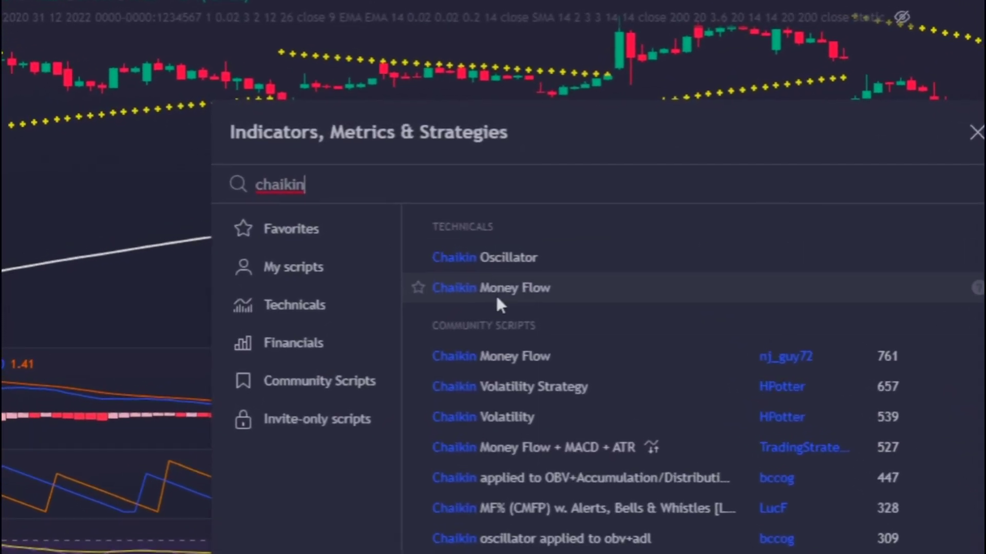
{"action": "left_click", "coordinate": [497, 300]}
{"action": "key", "text": "Escape"}
{"action": "left_click", "coordinate": [181, 19]}
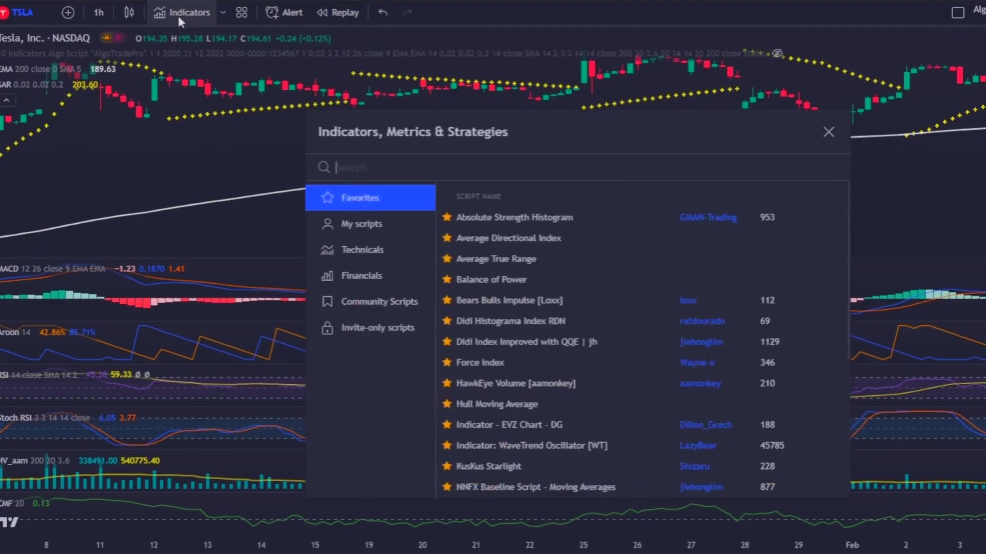
{"action": "type", "text": "adx"}
{"action": "left_click", "coordinate": [452, 217]}
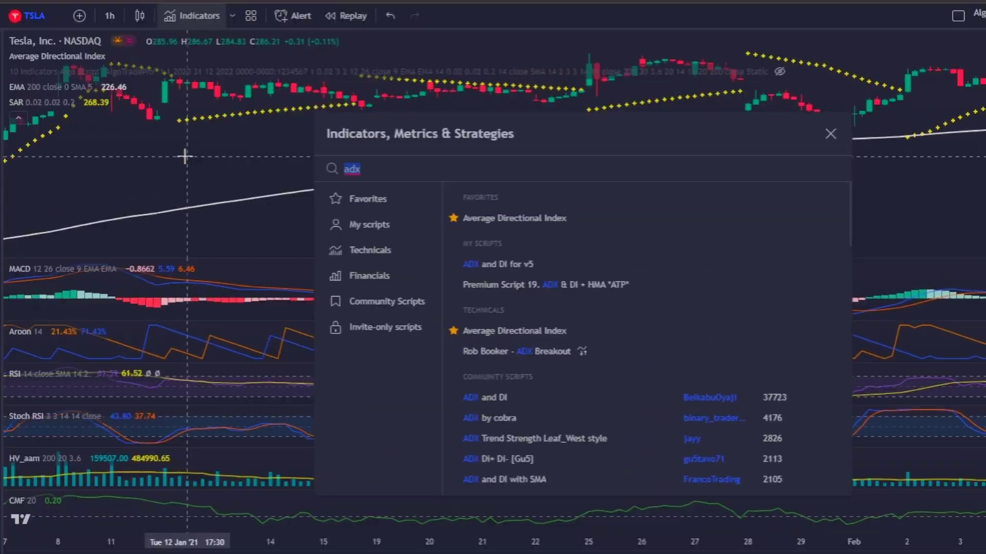
{"action": "key", "text": "Escape"}
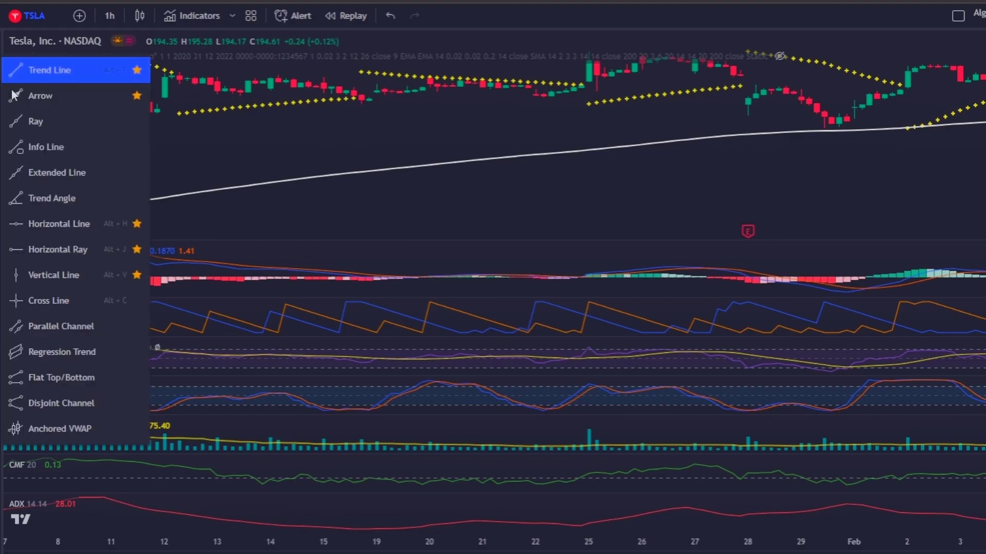
{"action": "double_click", "coordinate": [258, 518]}
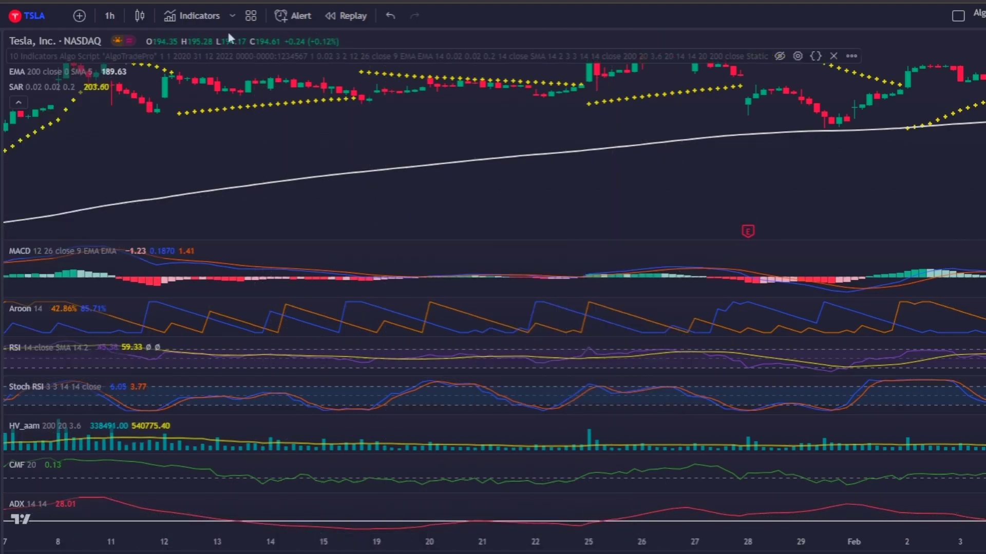
Step: Add the Average True Range indicator
{"action": "left_click", "coordinate": [206, 16]}
{"action": "type", "text": "atr"}
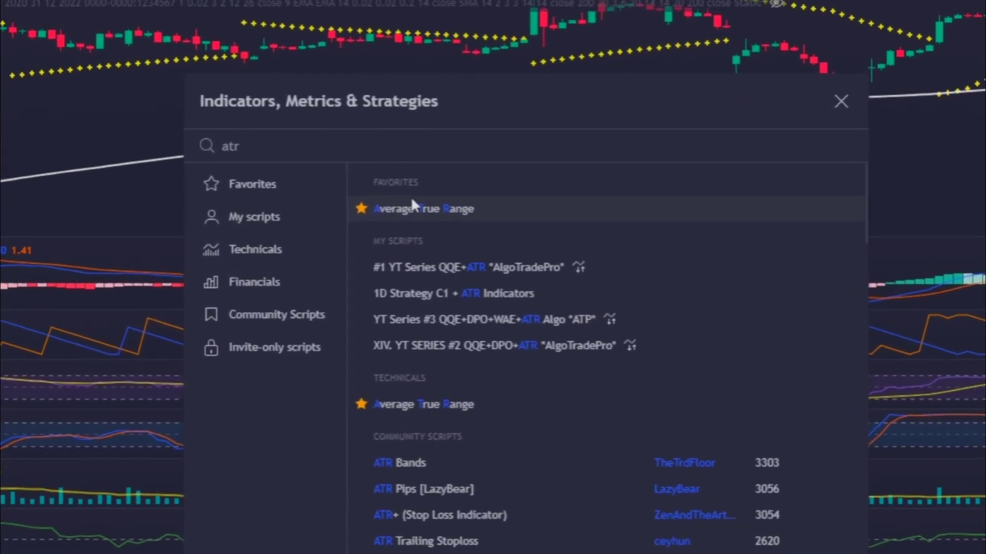
{"action": "left_click", "coordinate": [410, 207]}
{"action": "key", "text": "Escape"}
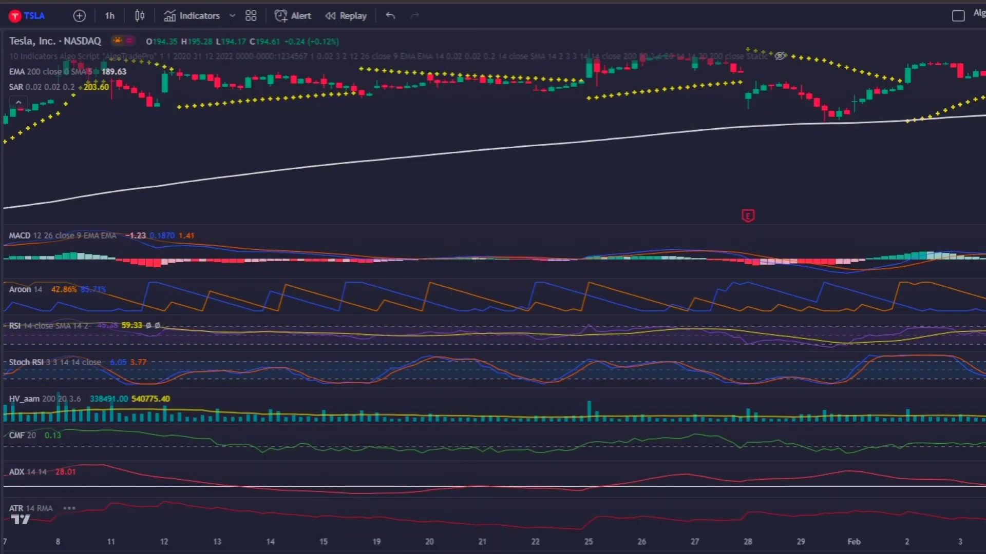
Step: Maximize the ATR and MACD panes in turn and pan through November to early 2021
{"action": "left_click_drag", "start_coordinate": [355, 158], "coordinate": [590, 158]}
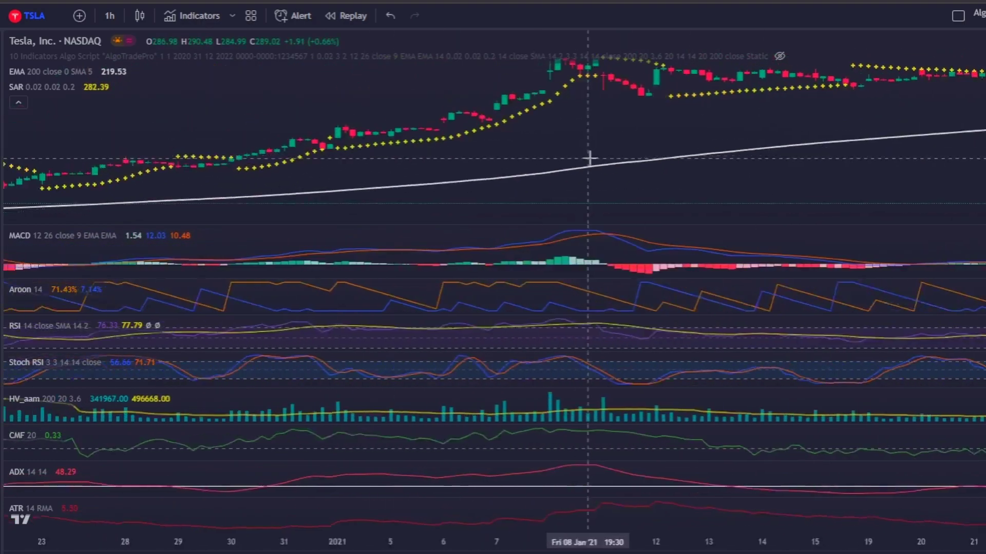
{"action": "double_click", "coordinate": [102, 507]}
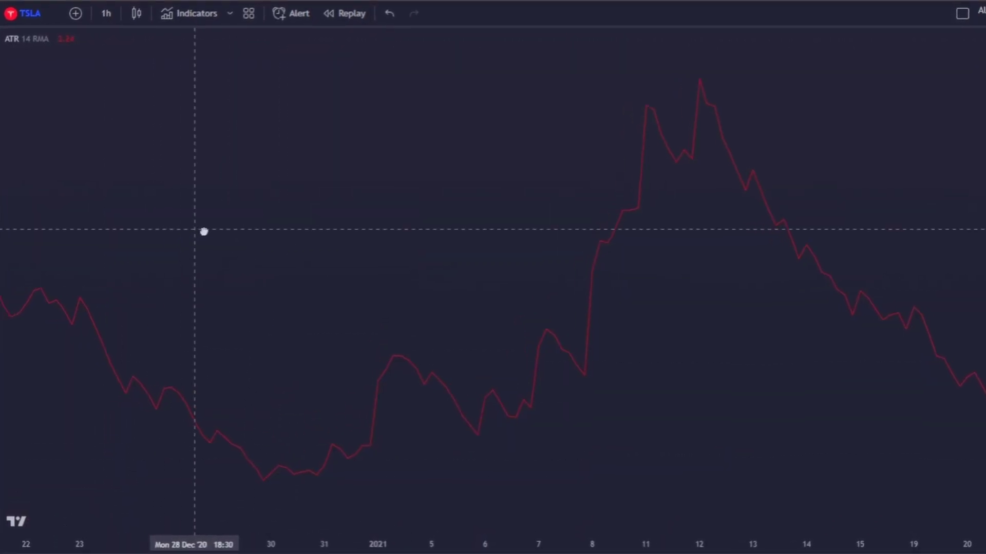
{"action": "left_click_drag", "start_coordinate": [210, 217], "coordinate": [551, 216]}
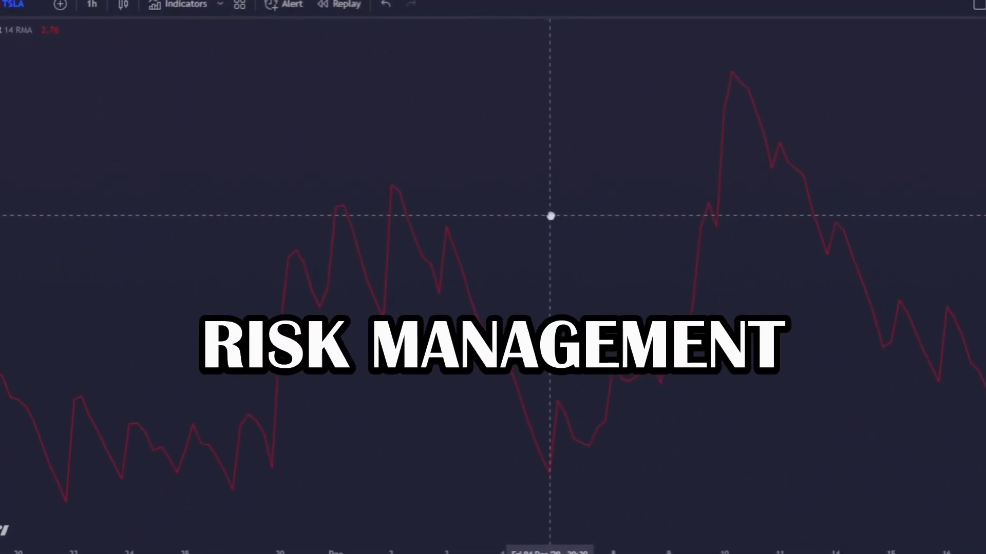
{"action": "double_click", "coordinate": [559, 206]}
{"action": "double_click", "coordinate": [381, 233]}
{"action": "left_click_drag", "start_coordinate": [403, 216], "coordinate": [681, 221]}
{"action": "left_click_drag", "start_coordinate": [284, 224], "coordinate": [601, 227]}
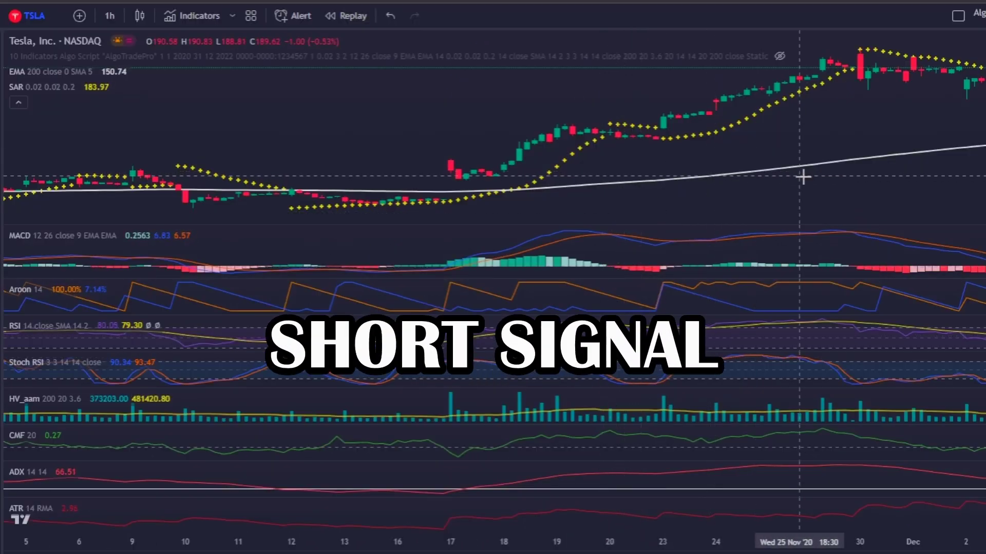
{"action": "left_click_drag", "start_coordinate": [803, 178], "coordinate": [531, 187]}
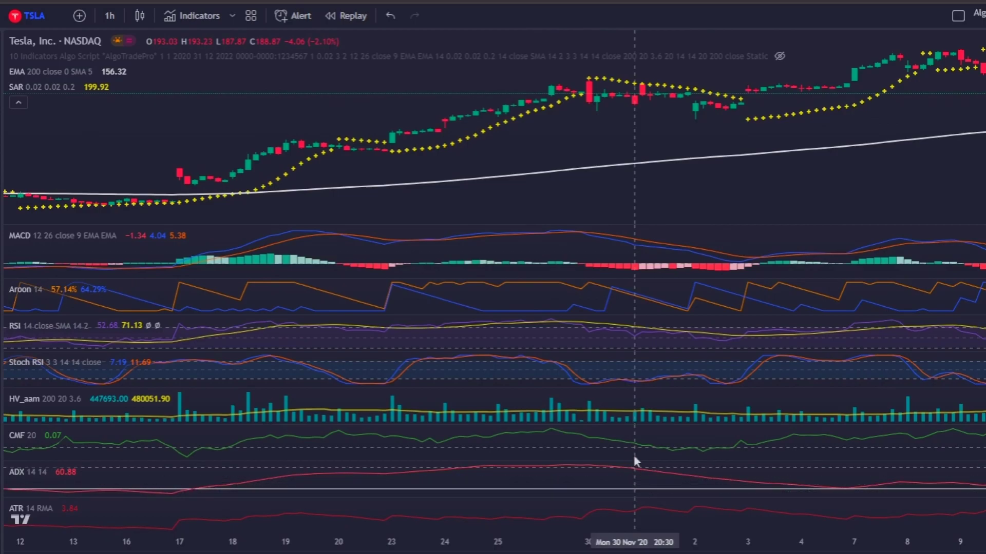
{"action": "left_click_drag", "start_coordinate": [808, 181], "coordinate": [504, 176]}
{"action": "left_click_drag", "start_coordinate": [770, 192], "coordinate": [531, 192]}
{"action": "left_click_drag", "start_coordinate": [809, 193], "coordinate": [538, 190]}
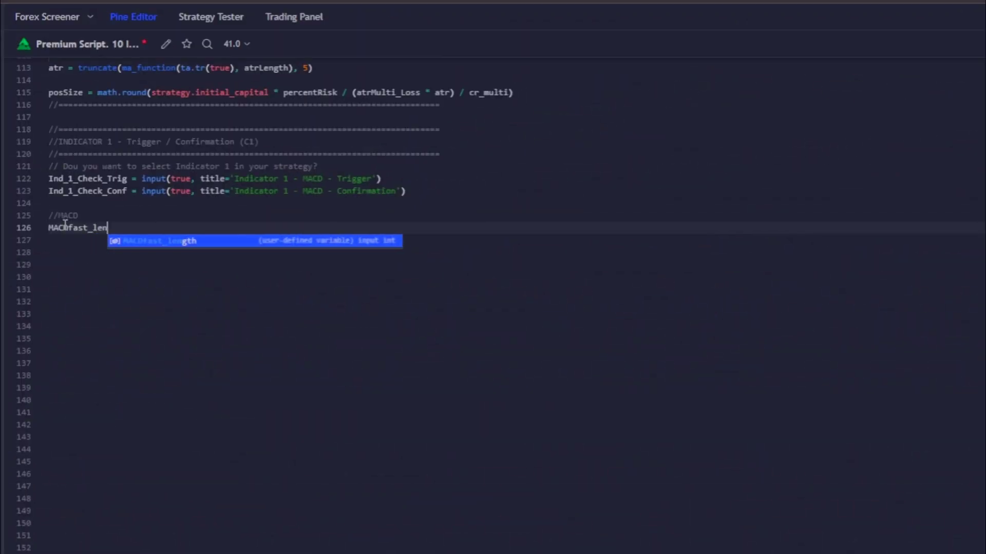
Step: Begin the MACD input line in the Pine Editor with '= input(title="'
{"action": "type", "text": "= input(title=\""}
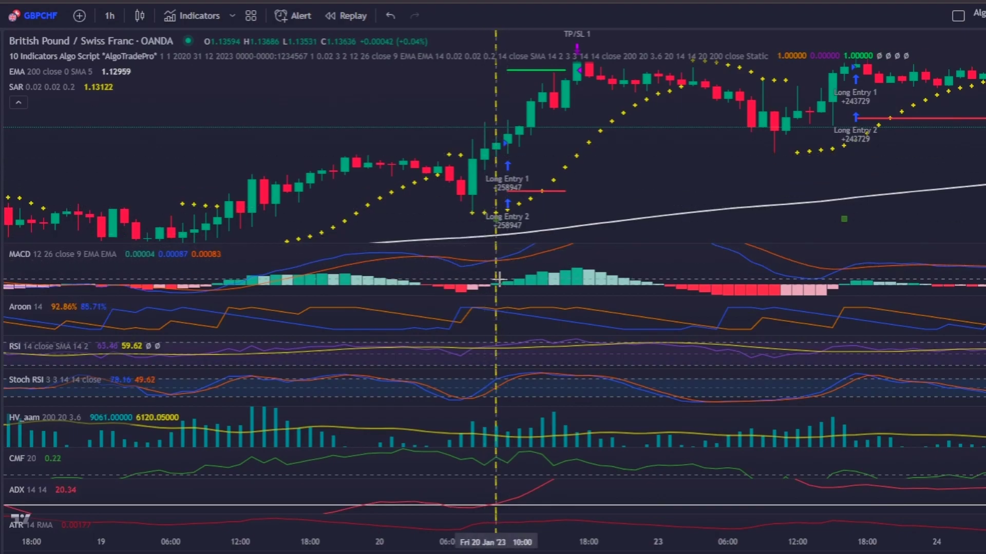
Step: Inspect the MACD, Aroon, RSI and Stoch RSI panes one at a time on GBPCHF
{"action": "double_click", "coordinate": [512, 262]}
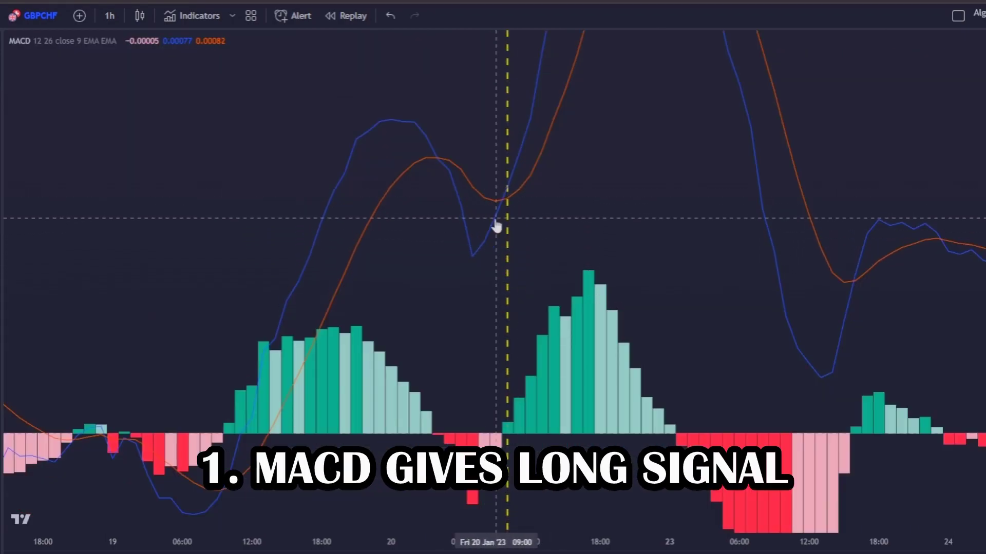
{"action": "double_click", "coordinate": [527, 235]}
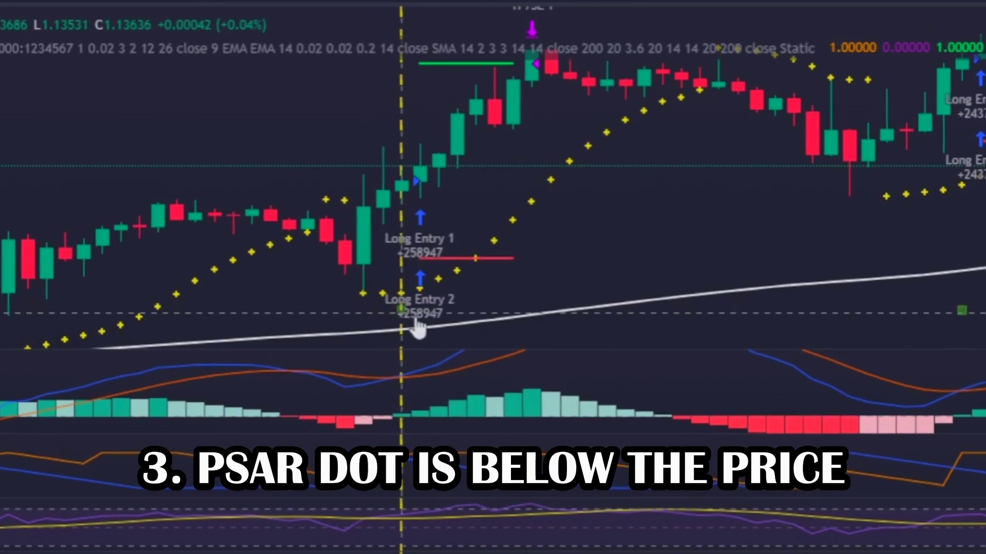
{"action": "double_click", "coordinate": [500, 323]}
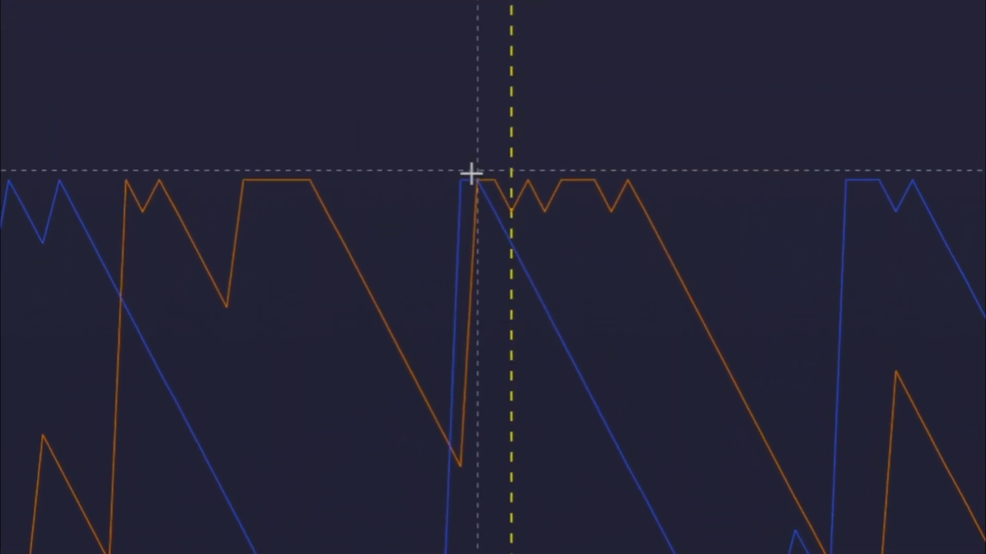
{"action": "double_click", "coordinate": [576, 151]}
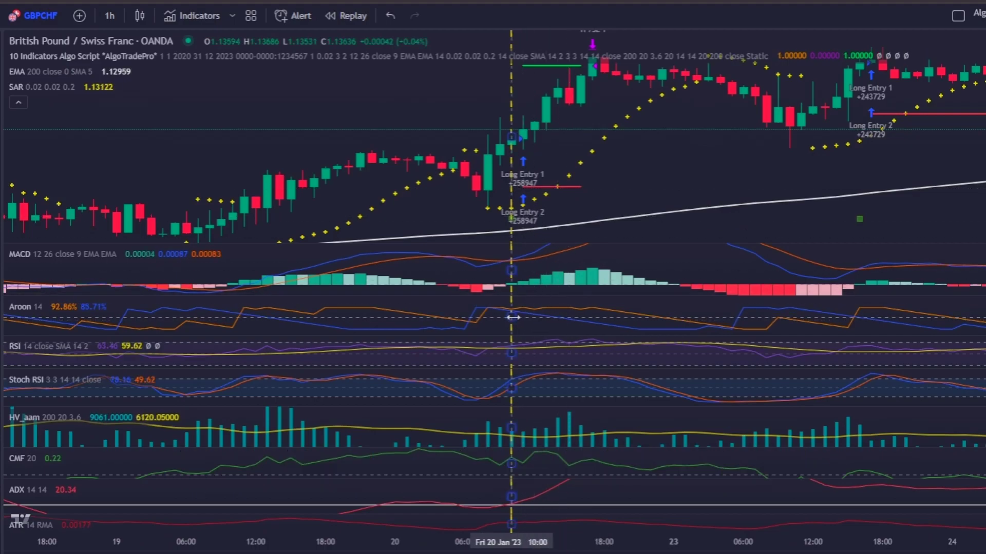
{"action": "double_click", "coordinate": [496, 341]}
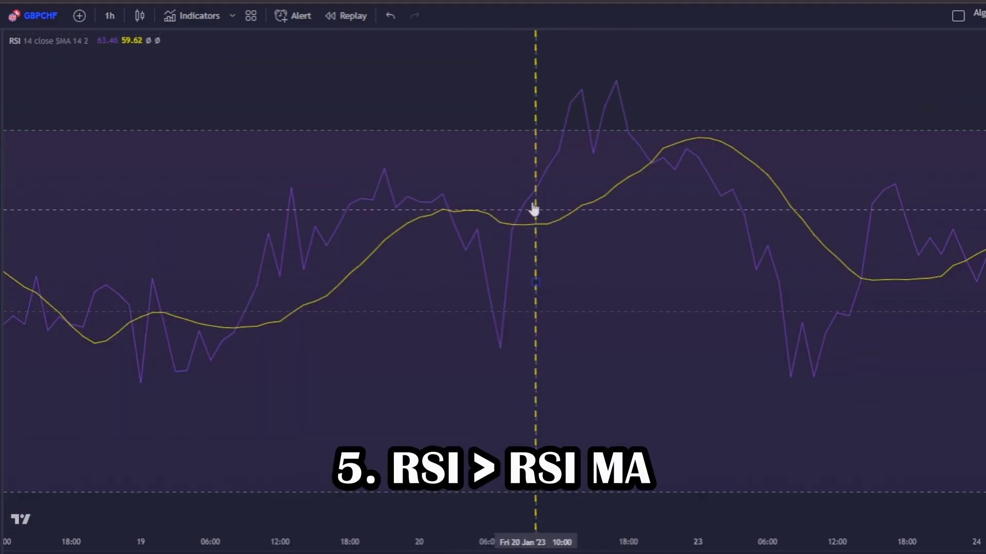
{"action": "double_click", "coordinate": [498, 113]}
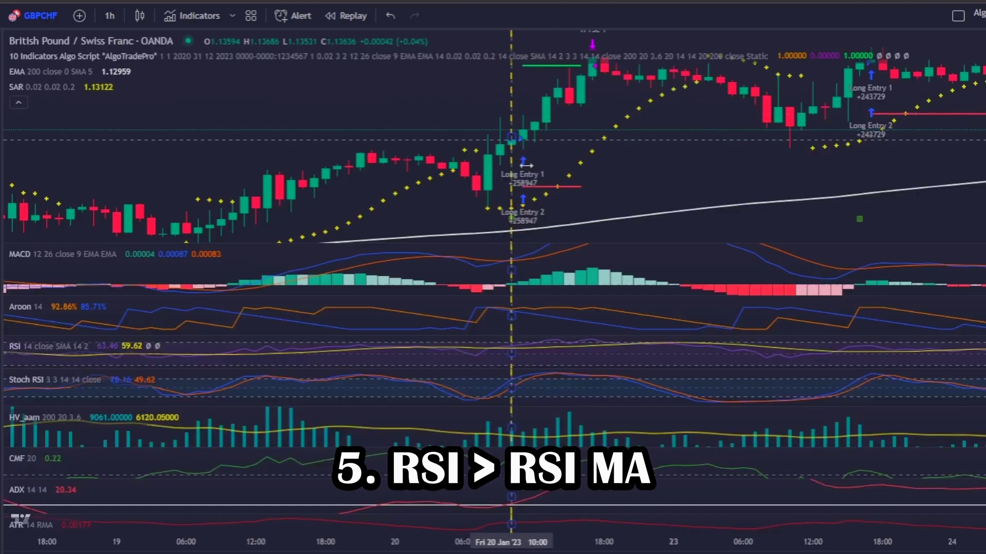
{"action": "double_click", "coordinate": [499, 399]}
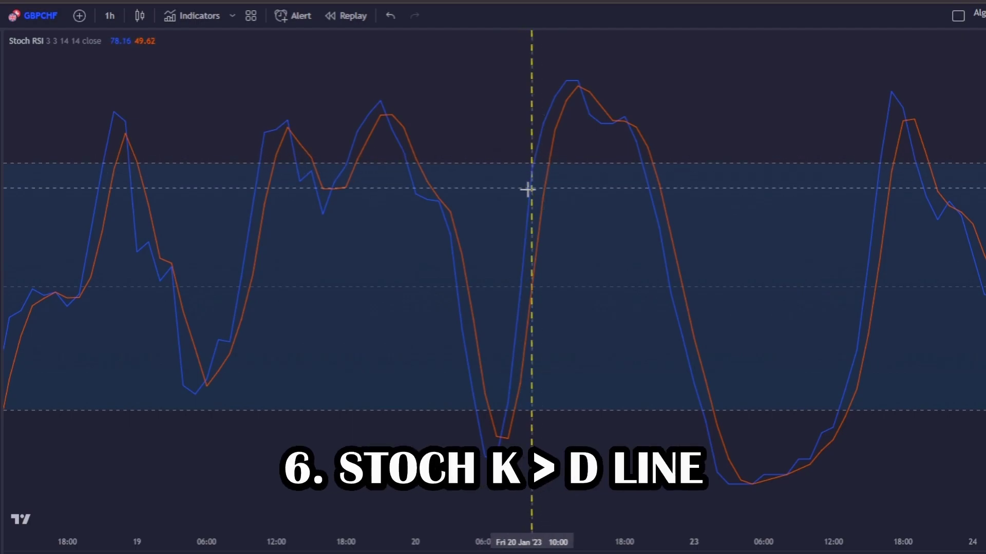
{"action": "right_click", "coordinate": [523, 282]}
{"action": "left_click", "coordinate": [509, 137]}
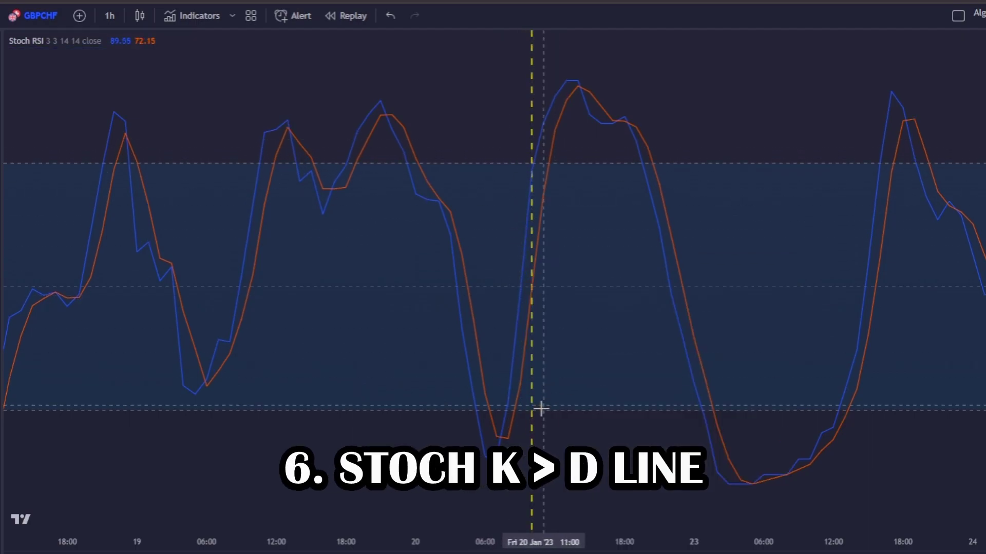
{"action": "double_click", "coordinate": [545, 427]}
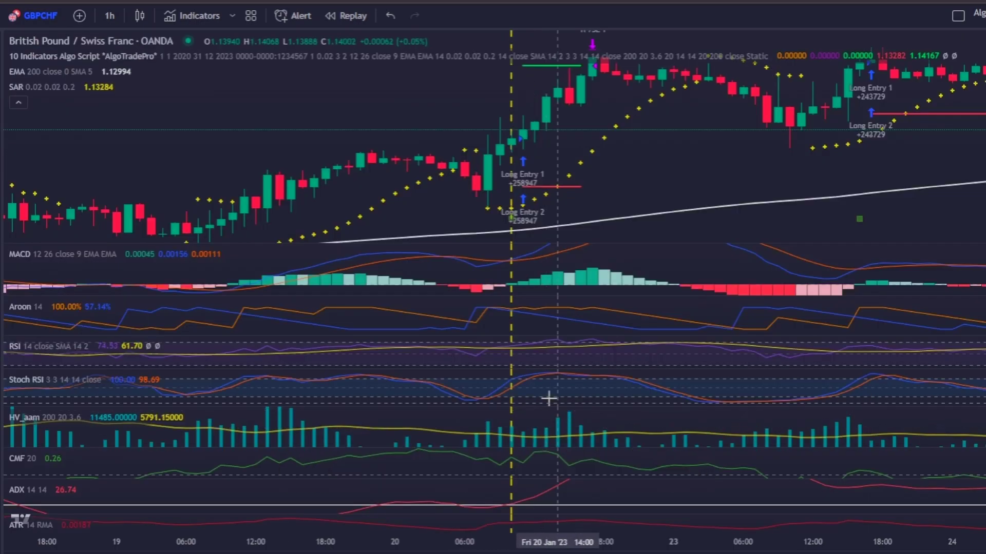
Step: Inspect the HV_aam and CMF panes, then place a long position at the Long Entry candle
{"action": "double_click", "coordinate": [522, 419]}
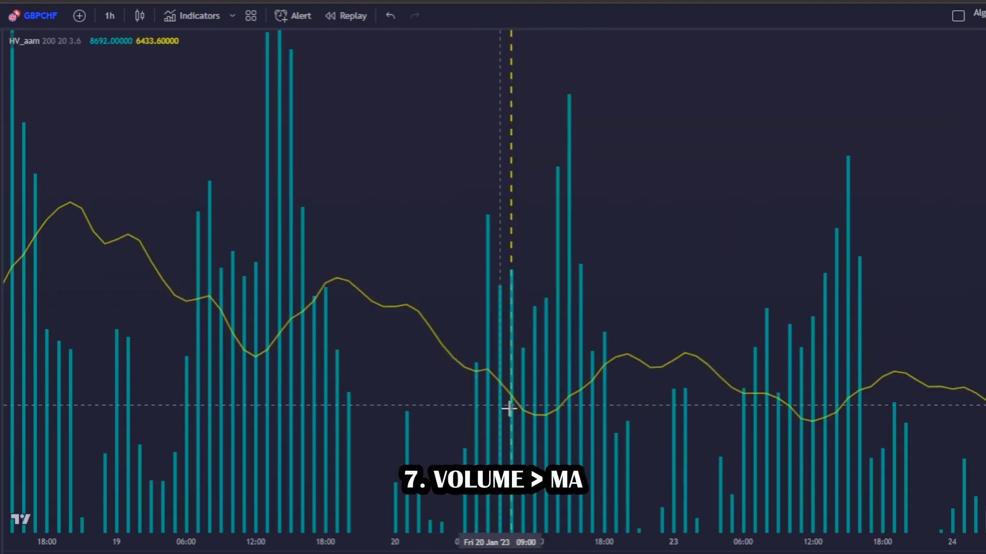
{"action": "double_click", "coordinate": [536, 273]}
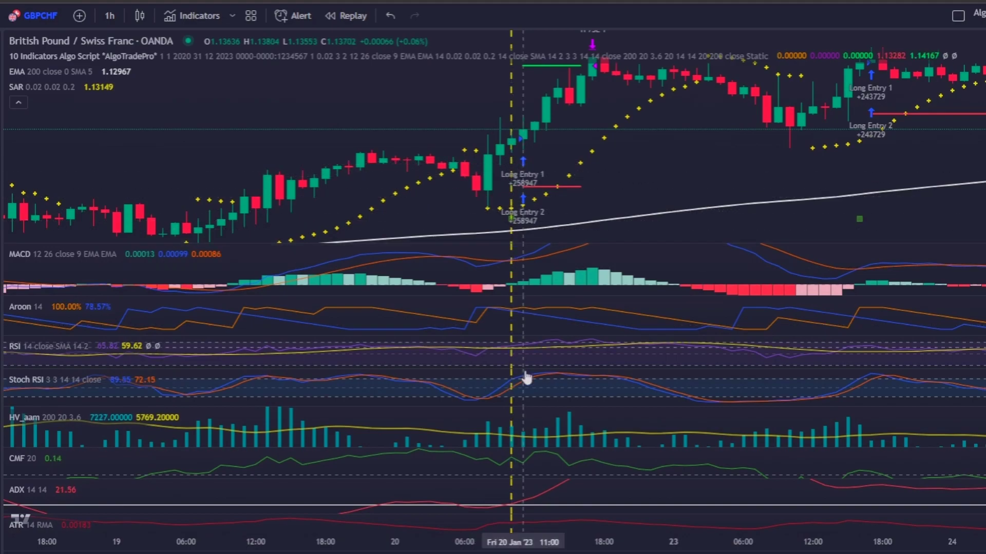
{"action": "double_click", "coordinate": [530, 462]}
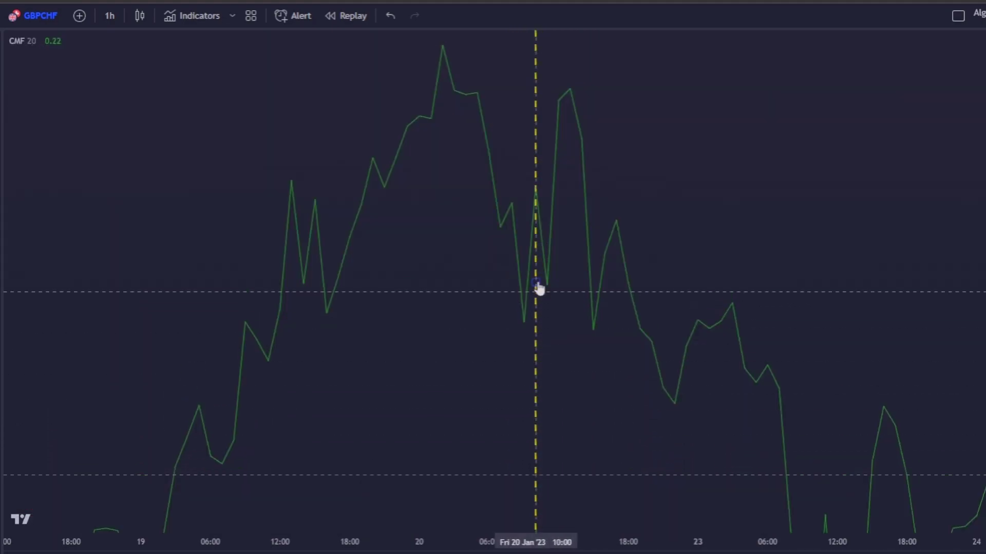
{"action": "double_click", "coordinate": [546, 462]}
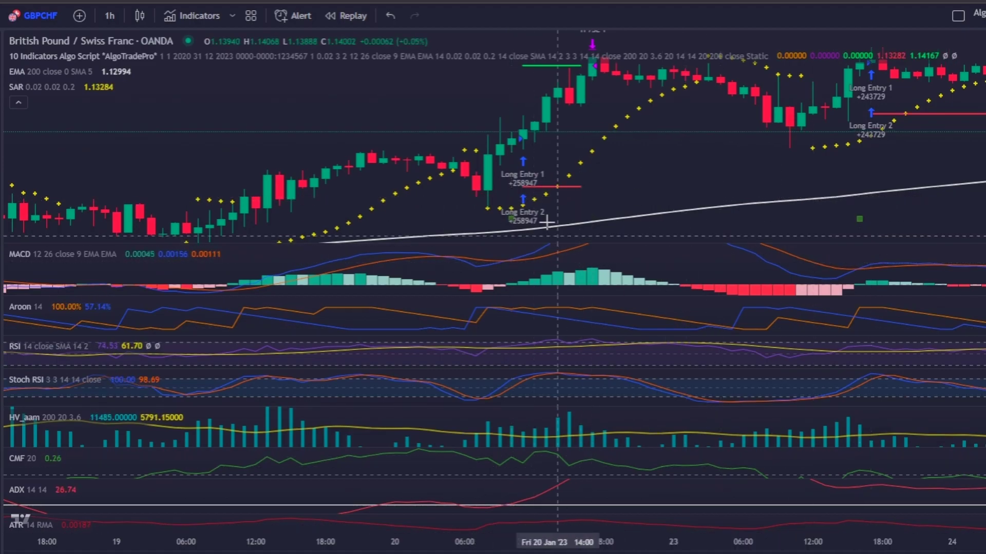
{"action": "left_click", "coordinate": [522, 140]}
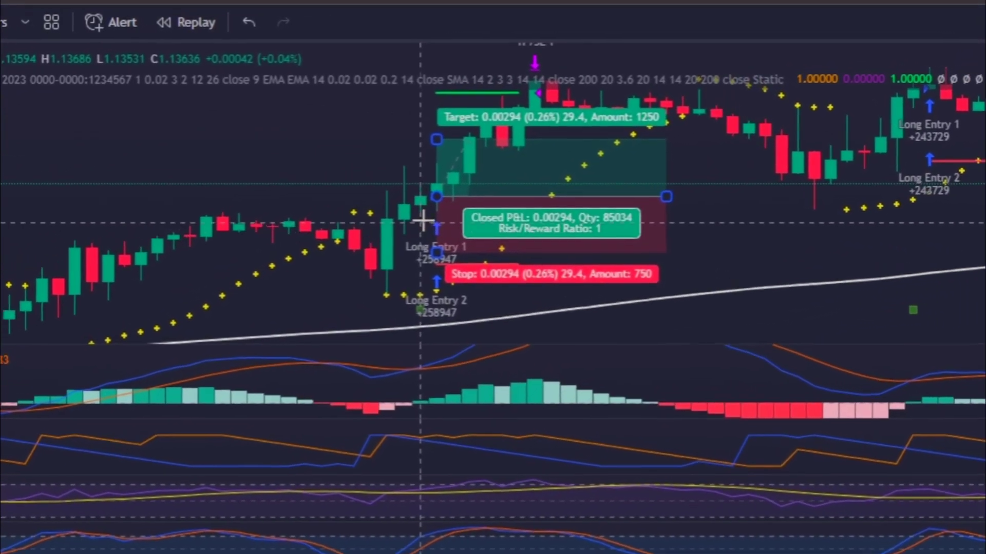
Step: Set the long position's stop to 354 ticks and target to 531 ticks (risk/reward 1.5)
{"action": "left_click_drag", "start_coordinate": [437, 139], "coordinate": [430, 97]}
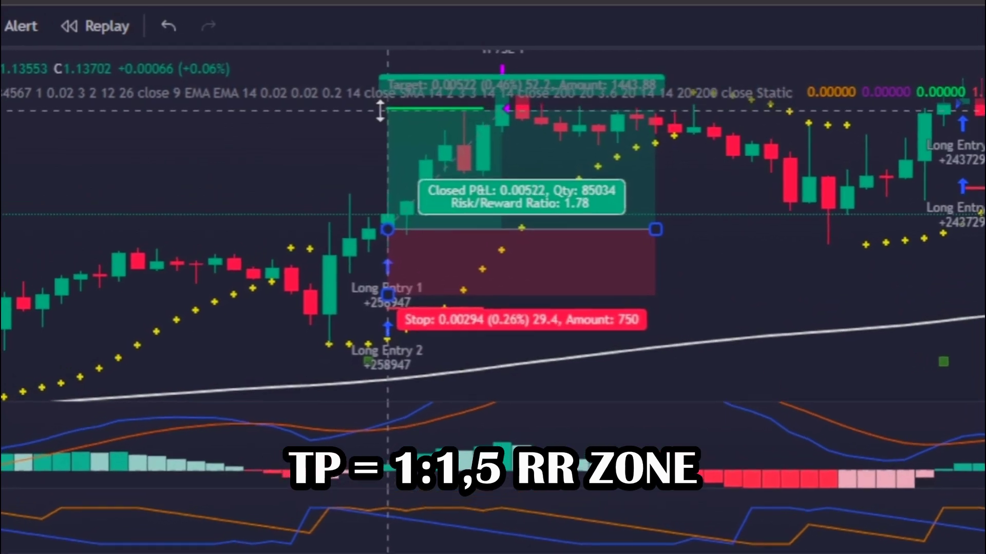
{"action": "left_click_drag", "start_coordinate": [383, 294], "coordinate": [381, 307]}
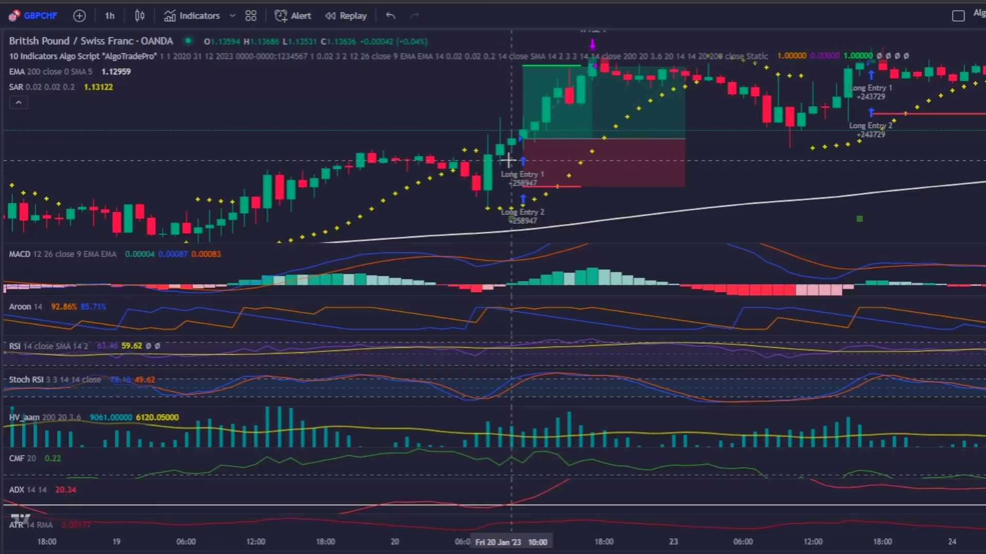
{"action": "double_click", "coordinate": [570, 170]}
{"action": "left_click", "coordinate": [489, 178]}
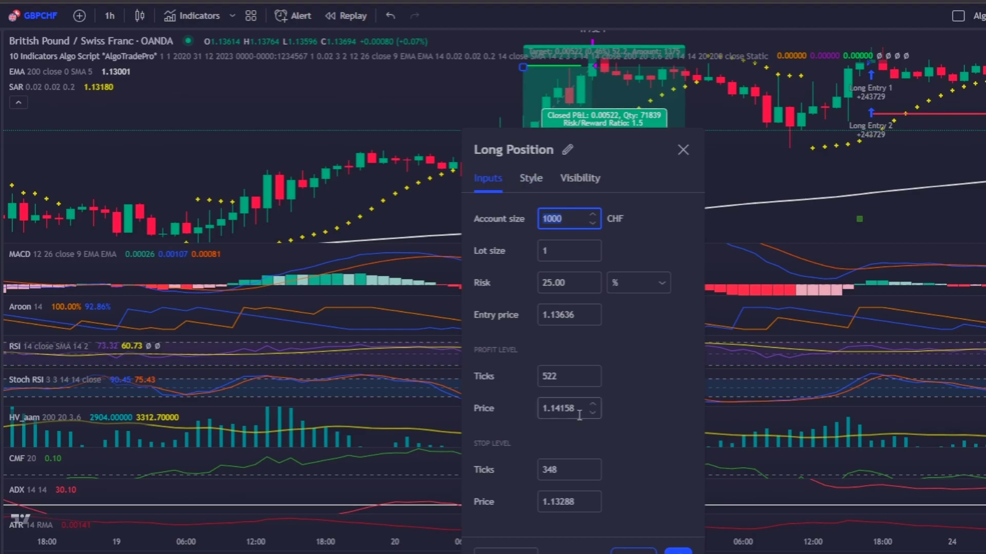
{"action": "type", "text": "354"}
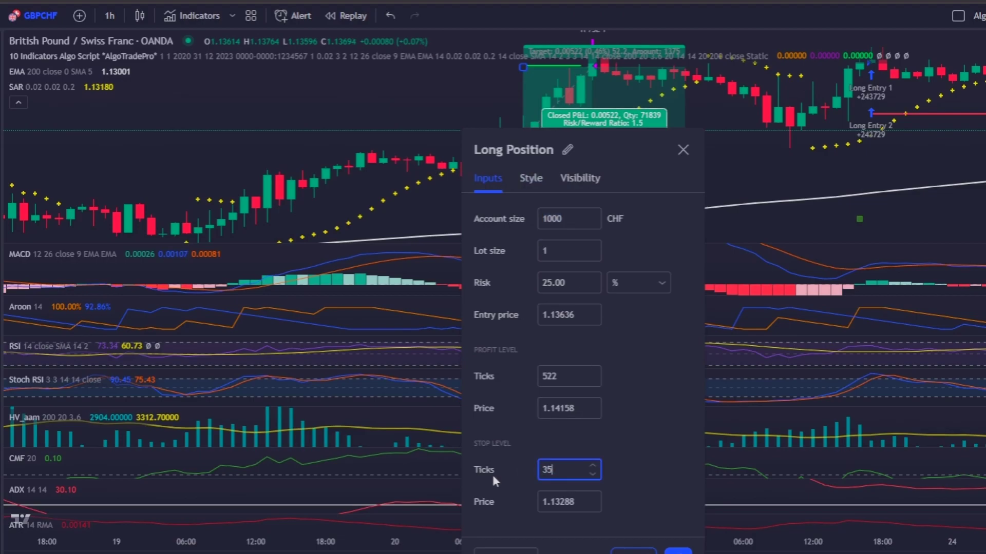
{"action": "left_click", "coordinate": [621, 452]}
{"action": "left_click", "coordinate": [565, 376]}
{"action": "key", "text": "BackSpace"}
{"action": "key", "text": "BackSpace"}
{"action": "type", "text": "31"}
{"action": "left_click", "coordinate": [637, 399]}
Step: Shorten the long position to end at 17:00 and expand the price chart
{"action": "left_click", "coordinate": [349, 149]}
{"action": "left_click_drag", "start_coordinate": [685, 139], "coordinate": [591, 135]}
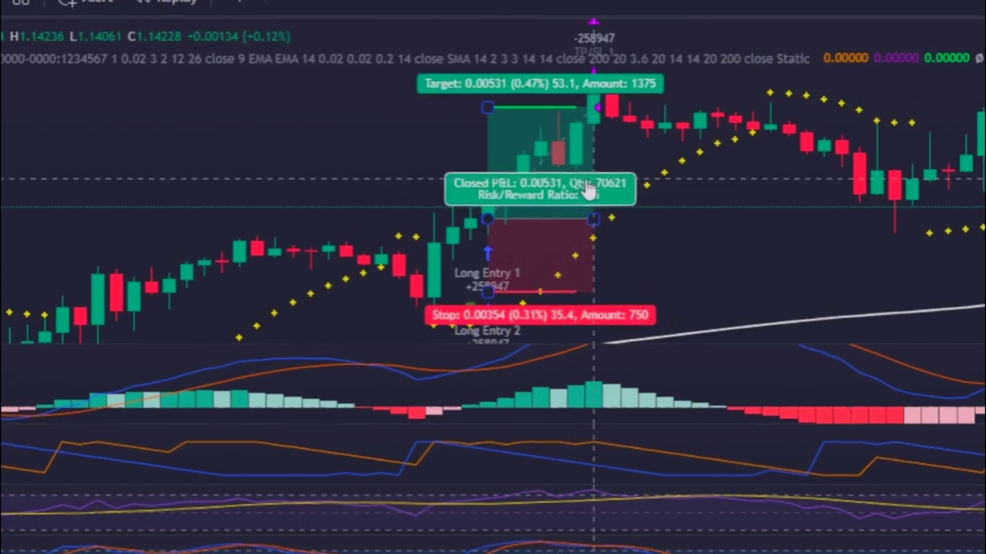
{"action": "left_click", "coordinate": [647, 274]}
{"action": "scroll", "coordinate": [664, 279], "scroll_direction": "up", "scroll_amount": 2}
{"action": "left_click_drag", "start_coordinate": [556, 281], "coordinate": [715, 331]}
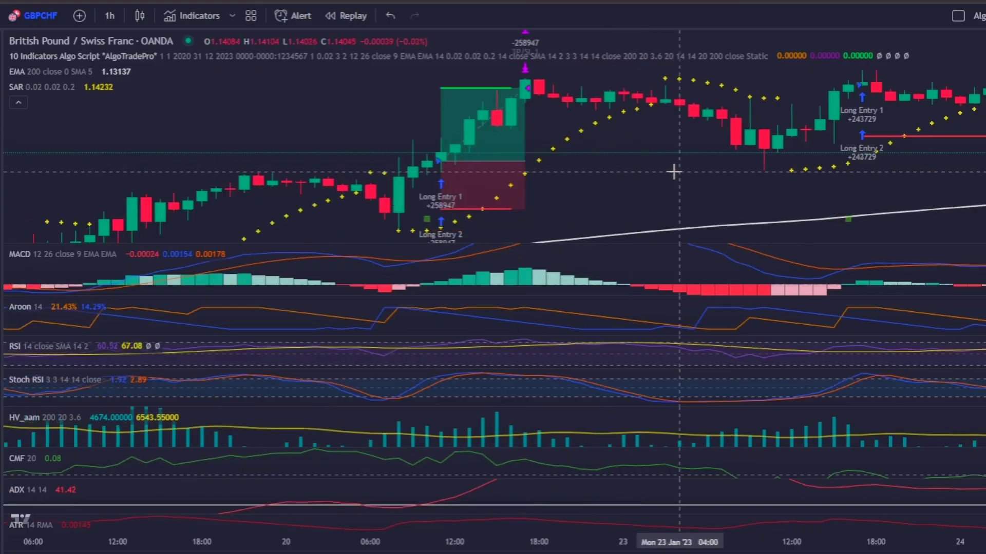
{"action": "double_click", "coordinate": [702, 198]}
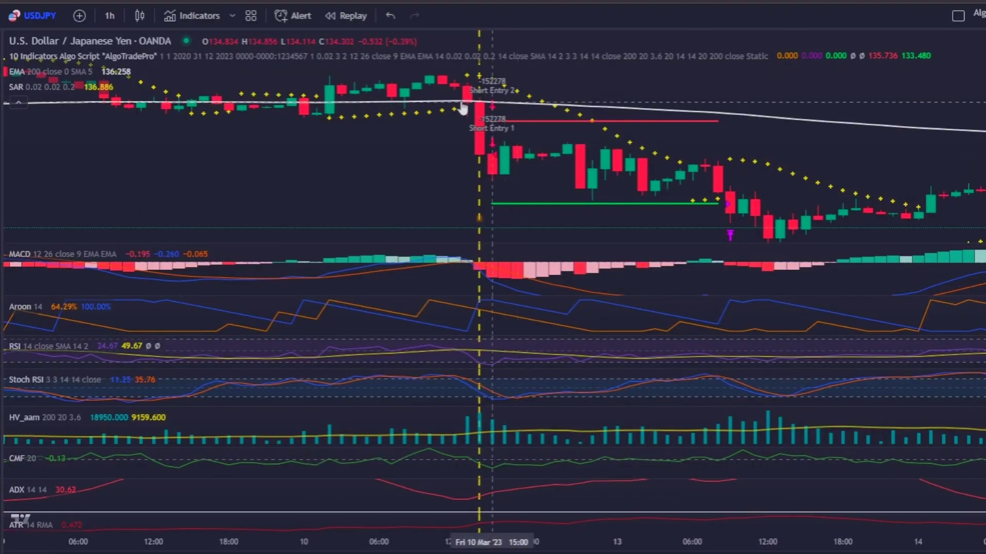
Step: Maximize and restore the MACD, Aroon, Stoch RSI, HV_aam and CMF panes to inspect each signal
{"action": "double_click", "coordinate": [469, 273]}
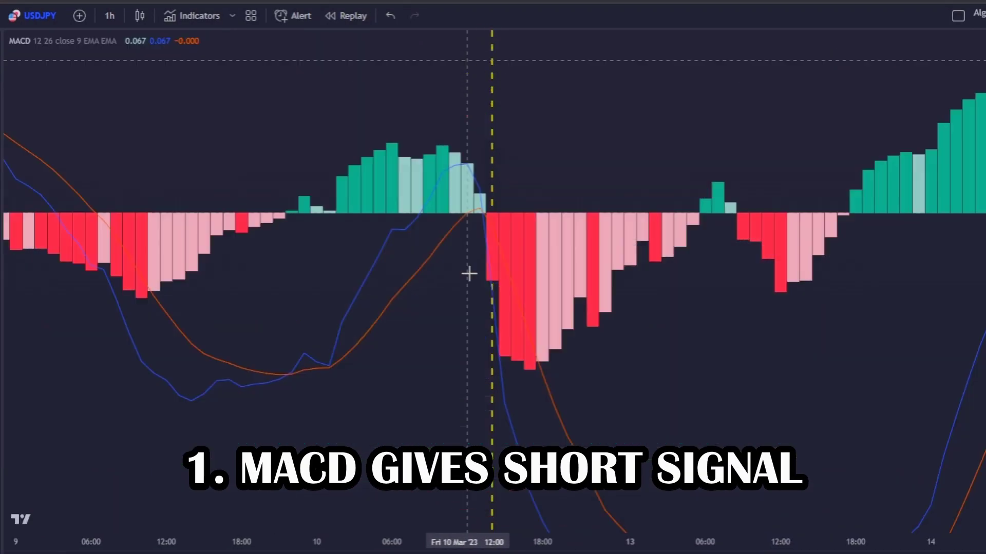
{"action": "double_click", "coordinate": [470, 270]}
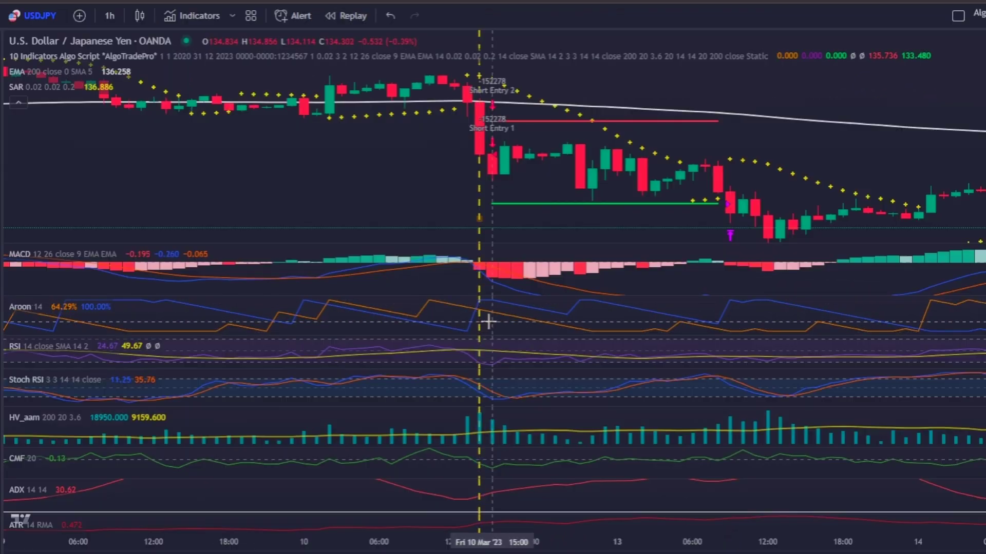
{"action": "double_click", "coordinate": [488, 322]}
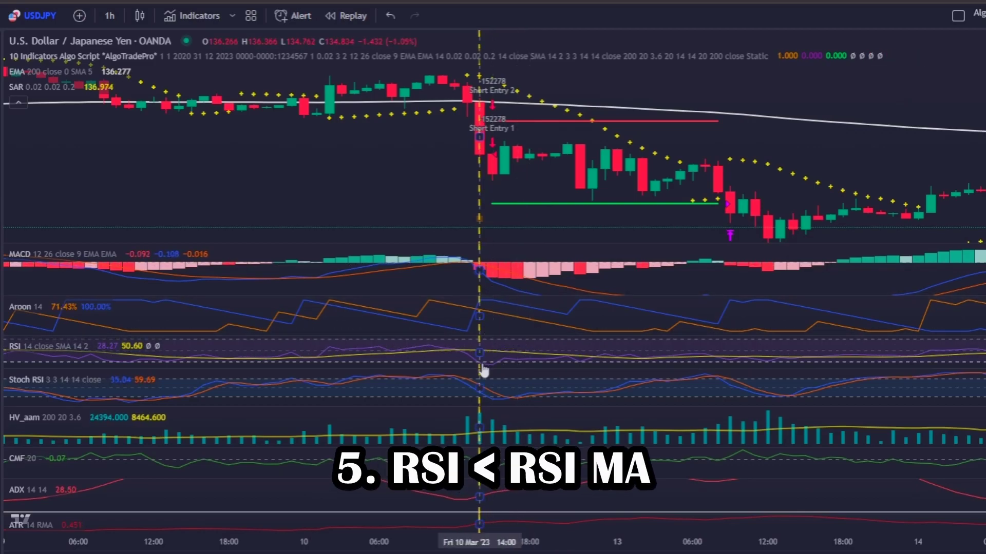
{"action": "double_click", "coordinate": [525, 402]}
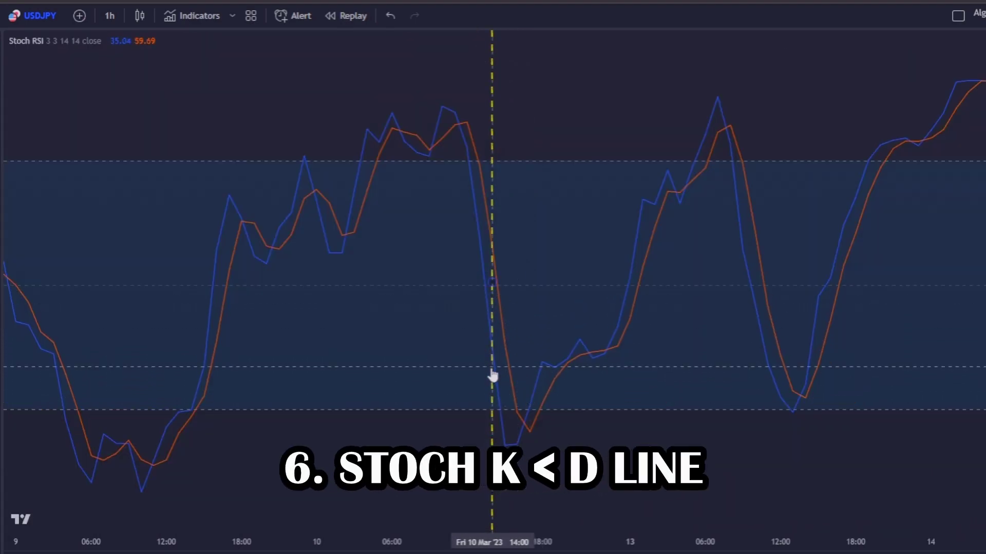
{"action": "double_click", "coordinate": [550, 429]}
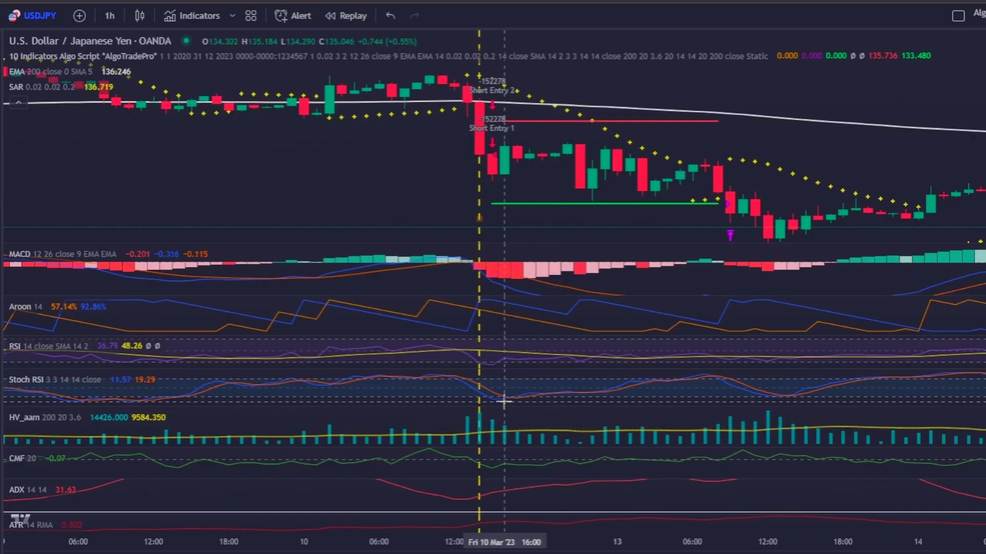
{"action": "double_click", "coordinate": [492, 415]}
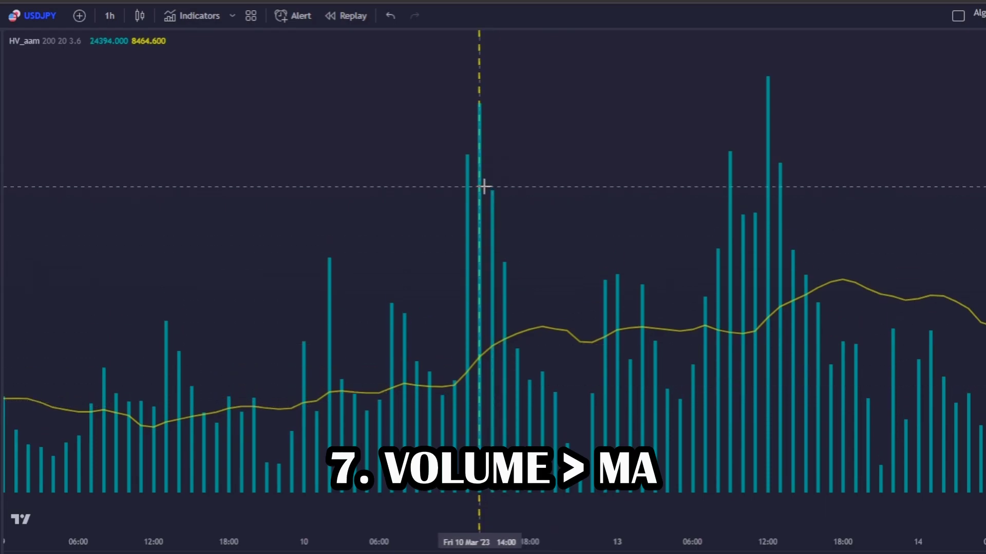
{"action": "double_click", "coordinate": [506, 168]}
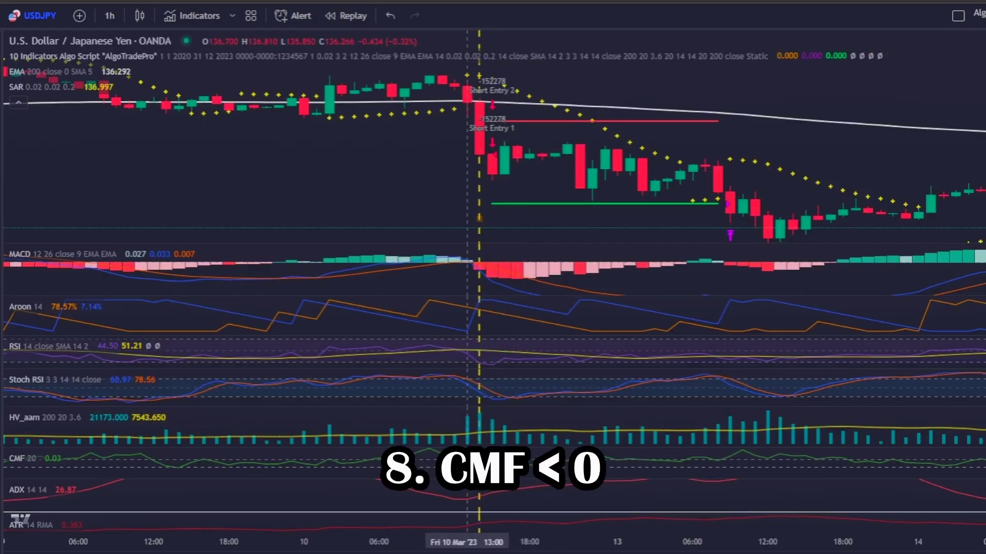
{"action": "double_click", "coordinate": [467, 462]}
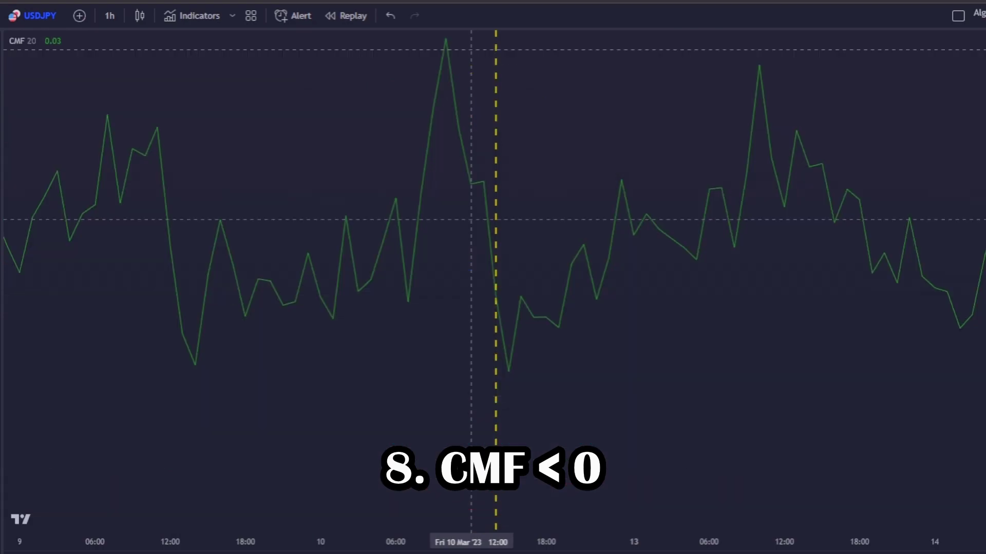
{"action": "double_click", "coordinate": [450, 271]}
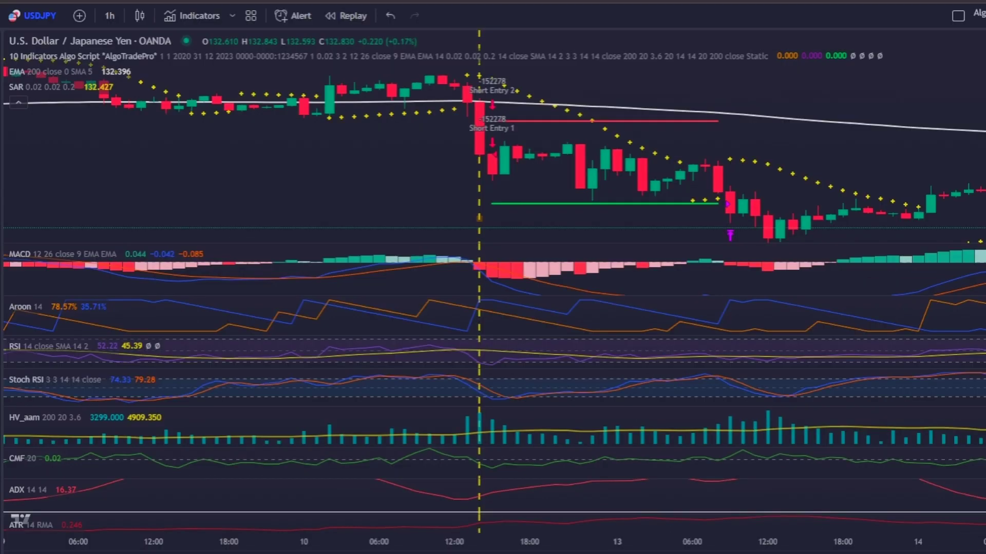
Step: Place a short position at the USDJPY Short Entry candle and delete the yellow vertical marker line
{"action": "left_click", "coordinate": [480, 158]}
{"action": "left_click", "coordinate": [479, 205]}
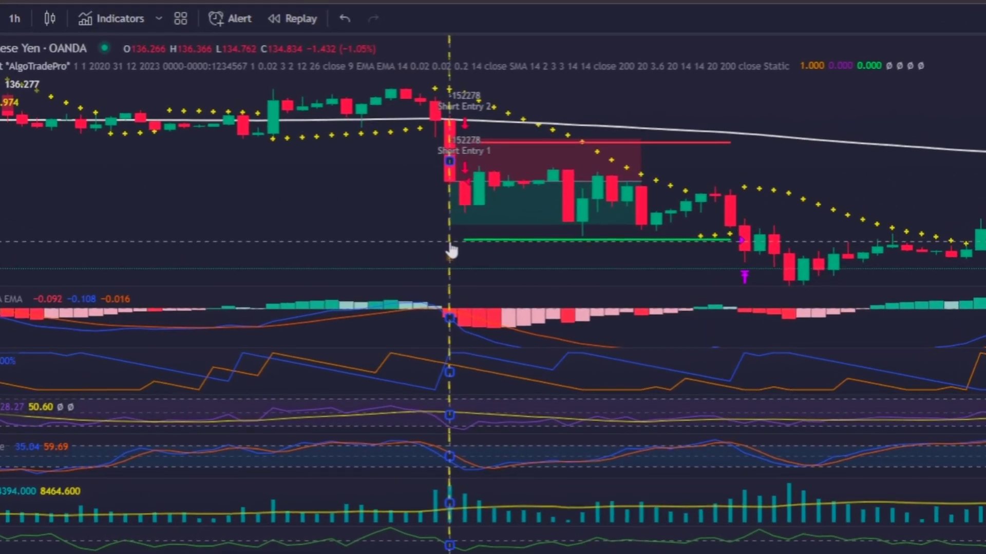
{"action": "key", "text": "Delete"}
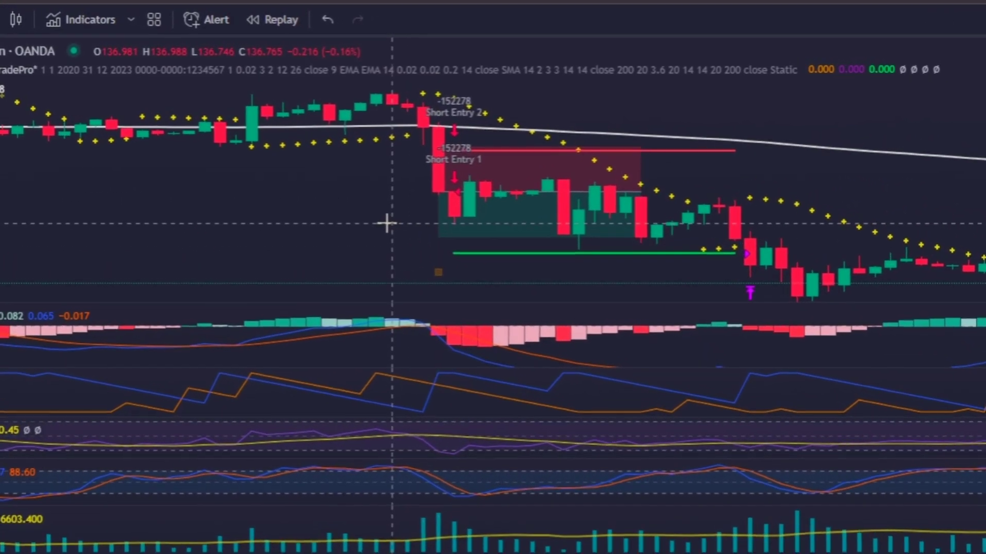
Step: Drag the short position's stop to 0.918 and its target out to 1.377
{"action": "left_click_drag", "start_coordinate": [392, 178], "coordinate": [393, 181]}
{"action": "left_click_drag", "start_coordinate": [392, 286], "coordinate": [393, 301]}
{"action": "left_click_drag", "start_coordinate": [545, 232], "coordinate": [545, 236]}
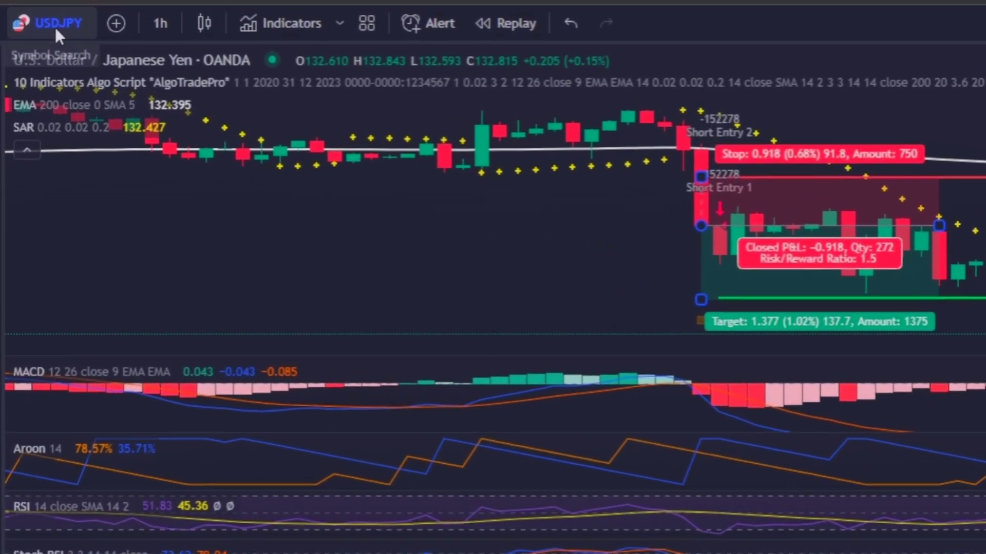
{"action": "left_click", "coordinate": [488, 222]}
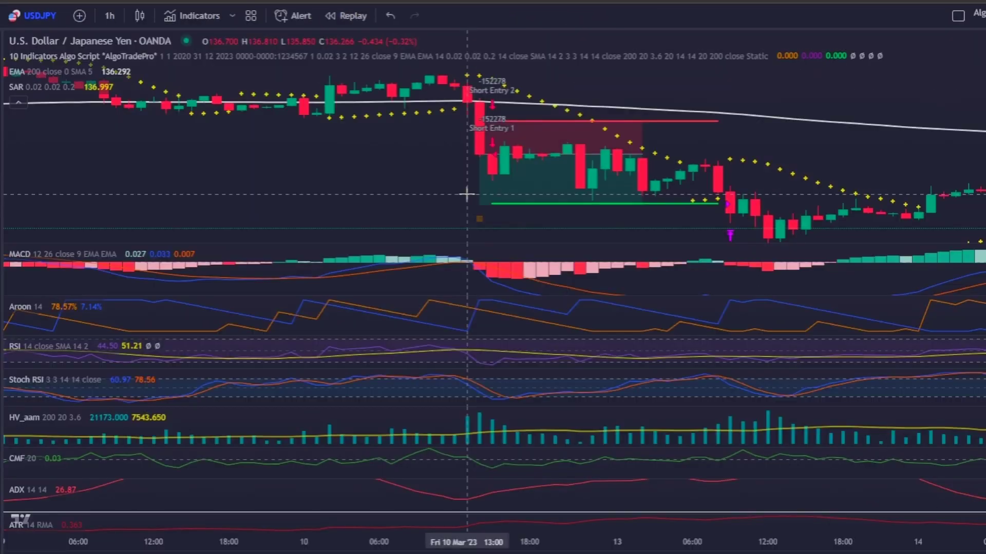
Step: Set the short position's stop to 902 ticks and its profit target to 1353 ticks
{"action": "mouse_move", "coordinate": [775, 287]}
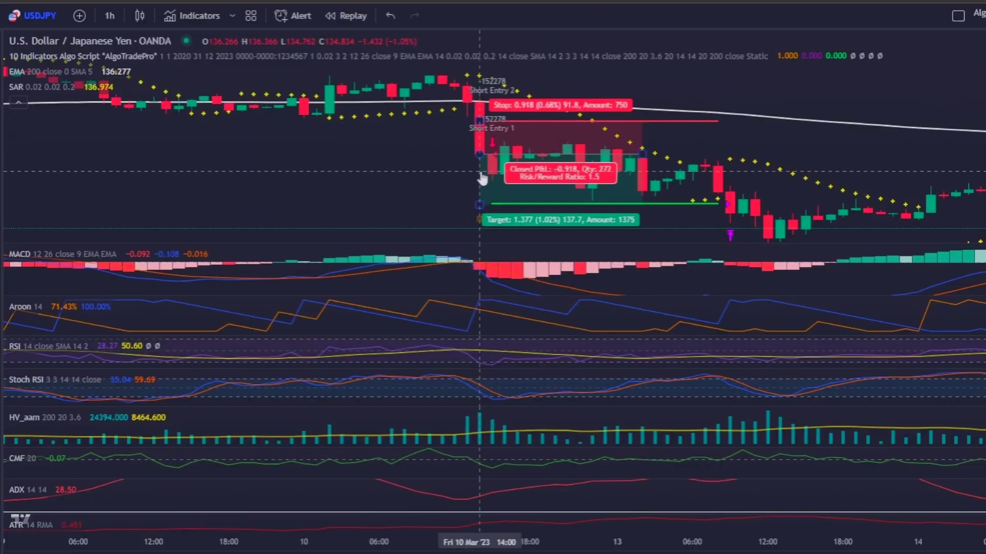
{"action": "double_click", "coordinate": [481, 178]}
{"action": "type", "text": "902"}
{"action": "left_click", "coordinate": [612, 390]}
{"action": "left_click_drag", "start_coordinate": [564, 327], "coordinate": [527, 330]}
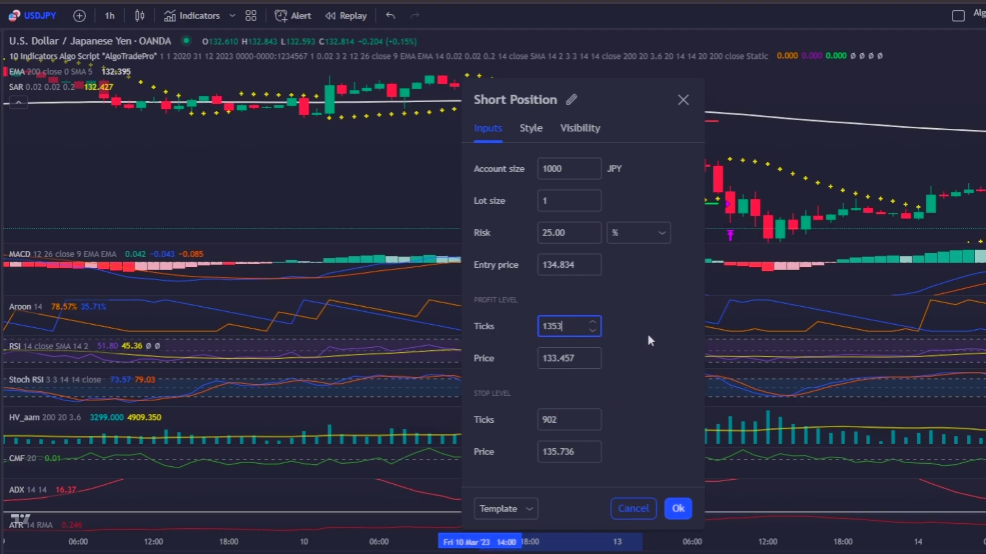
{"action": "type", "text": "1353"}
{"action": "key", "text": "Return"}
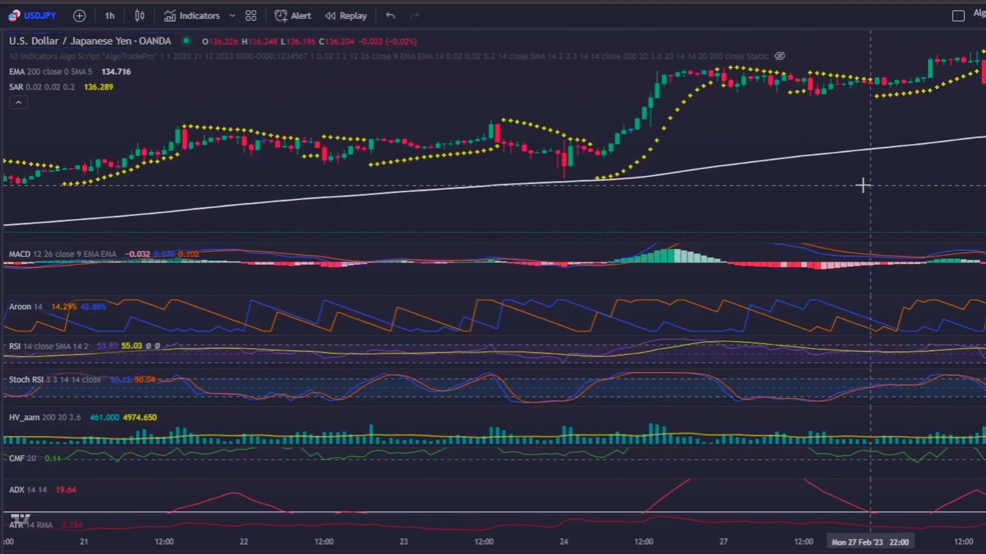
Step: Pan the chart from late February through early March up to 10 March to browse earlier trades
{"action": "left_click_drag", "start_coordinate": [863, 186], "coordinate": [513, 194]}
{"action": "left_click_drag", "start_coordinate": [777, 187], "coordinate": [511, 193]}
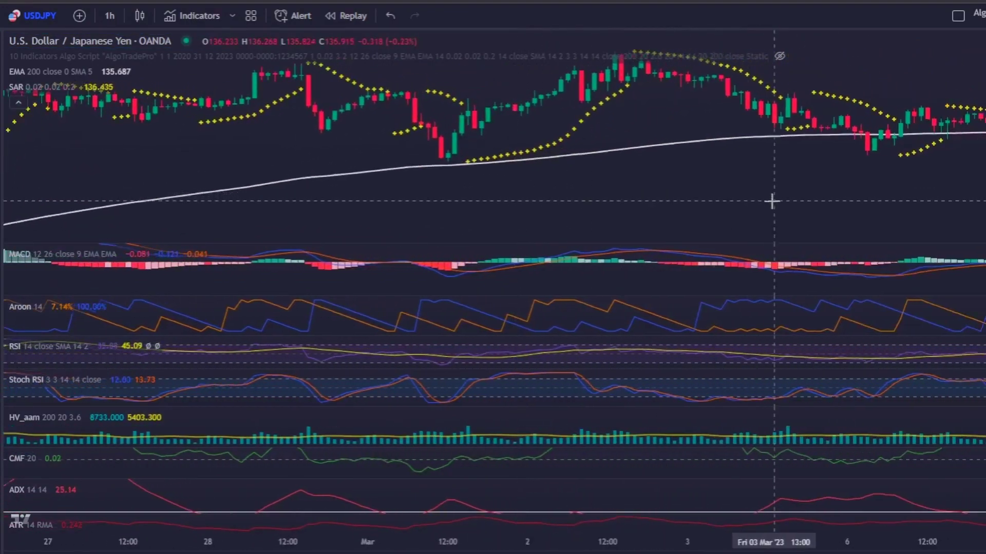
{"action": "left_click_drag", "start_coordinate": [772, 201], "coordinate": [480, 200]}
{"action": "left_click_drag", "start_coordinate": [770, 218], "coordinate": [654, 214]}
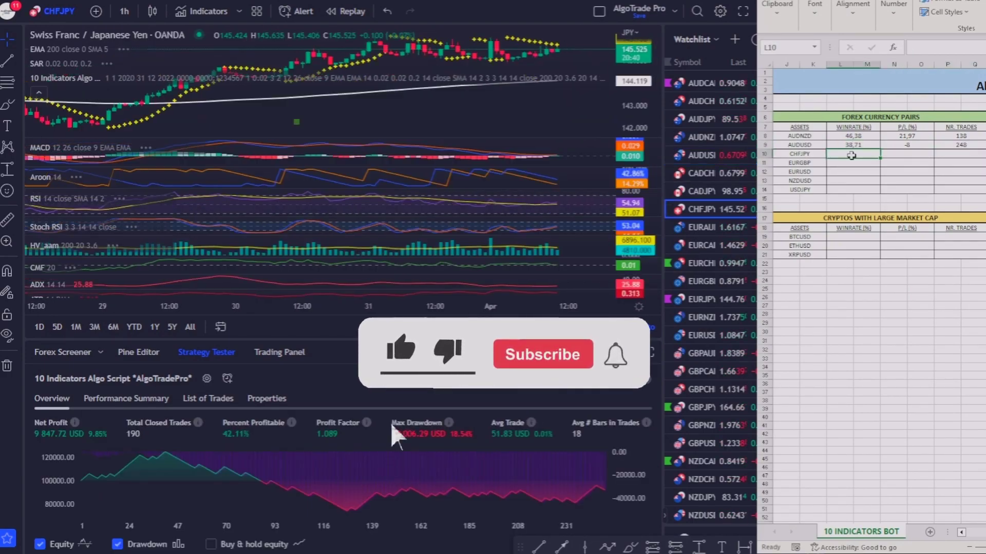
Step: Log the CHFJPY figure 42,90 in Excel and load EURUSD onto the chart
{"action": "type", "text": "42,90"}
{"action": "key", "text": "Return"}
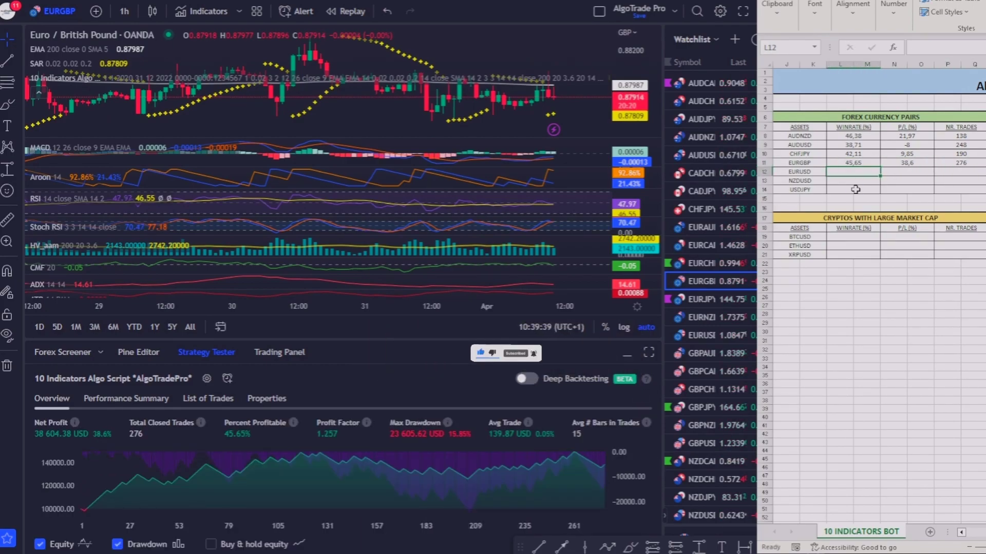
{"action": "type", "text": "EURUSD"}
{"action": "key", "text": "Return"}
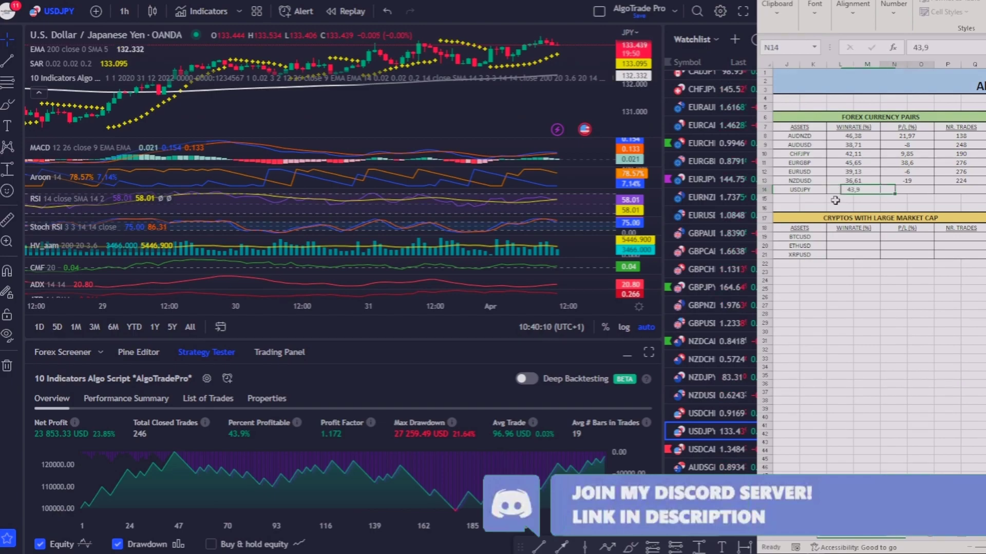
Step: Load Coinbase BTCUSD and log its 36,2 win rate in cell L19
{"action": "left_click", "coordinate": [502, 124]}
{"action": "type", "text": "BTCUSD"}
{"action": "left_click", "coordinate": [404, 158]}
{"action": "left_click", "coordinate": [401, 228]}
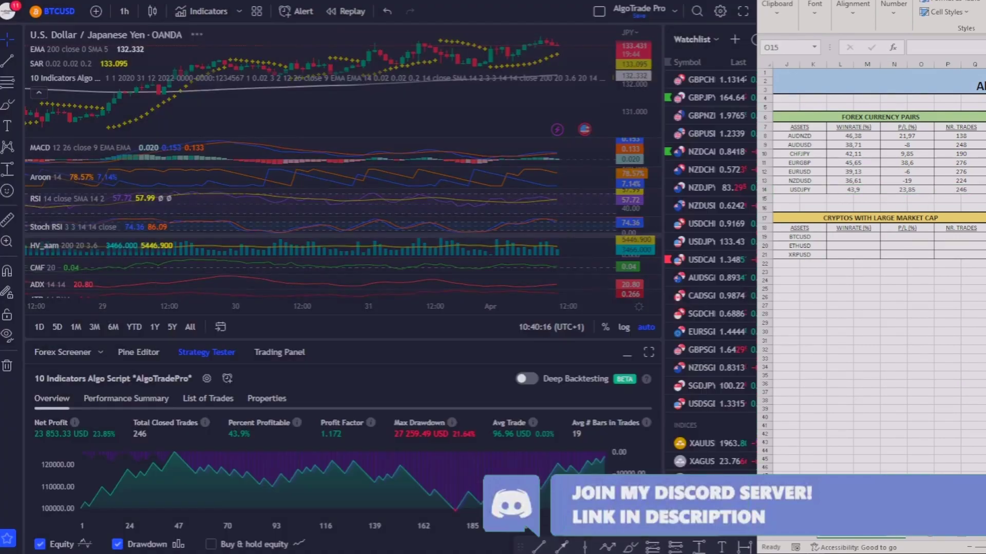
{"action": "left_click", "coordinate": [850, 237]}
{"action": "type", "text": "36,27"}
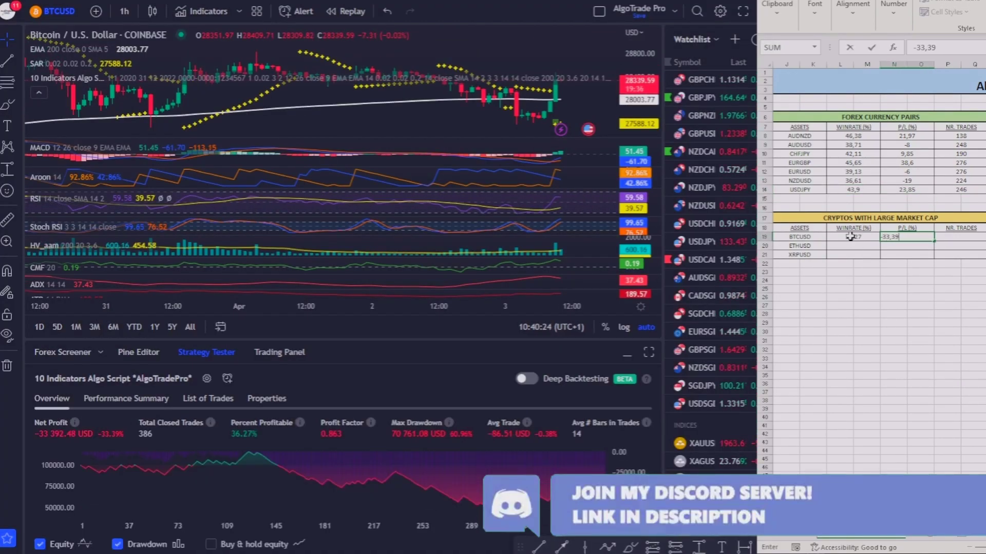
Step: Load ETHUSD and log its results: 40,31 win rate, 3,96 P/L, 382 trades
{"action": "left_click", "coordinate": [532, 47]}
{"action": "type", "text": "ETHUSD"}
{"action": "left_click", "coordinate": [462, 228]}
{"action": "left_click", "coordinate": [854, 247]}
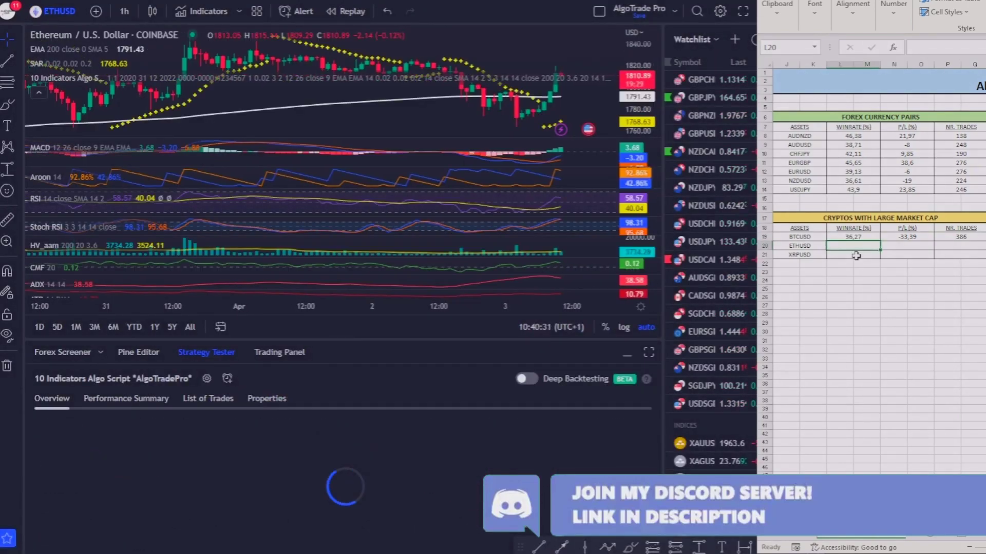
{"action": "type", "text": "40,31"}
{"action": "key", "text": "Tab"}
{"action": "type", "text": "3,96"}
{"action": "key", "text": "Tab"}
{"action": "type", "text": "382"}
{"action": "key", "text": "Return"}
Step: Load XRPUSD and log its 44,0 win rate and 268 trades in row 21
{"action": "left_click", "coordinate": [583, 109]}
{"action": "type", "text": "XRPUSD"}
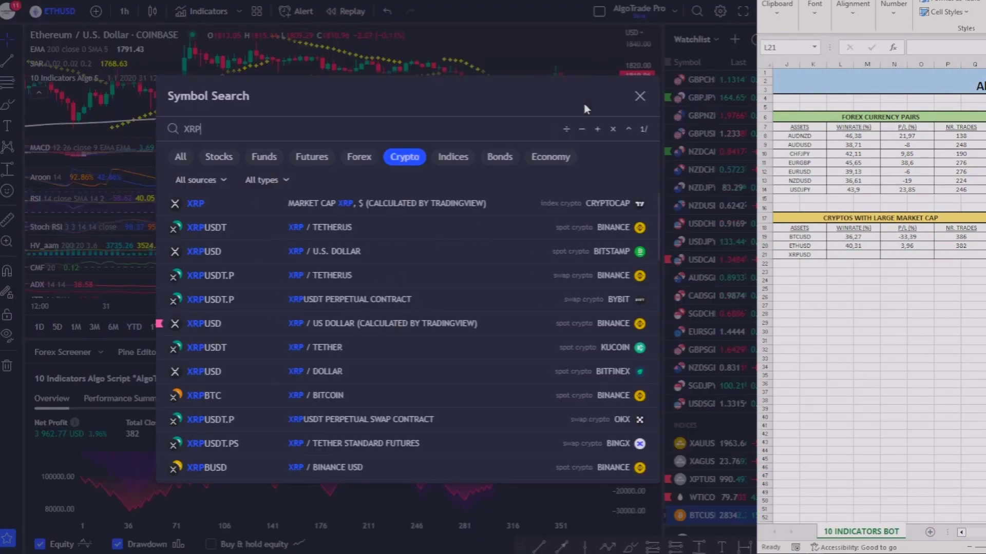
{"action": "key", "text": "Return"}
{"action": "left_click", "coordinate": [862, 255]}
{"action": "type", "text": "44,03"}
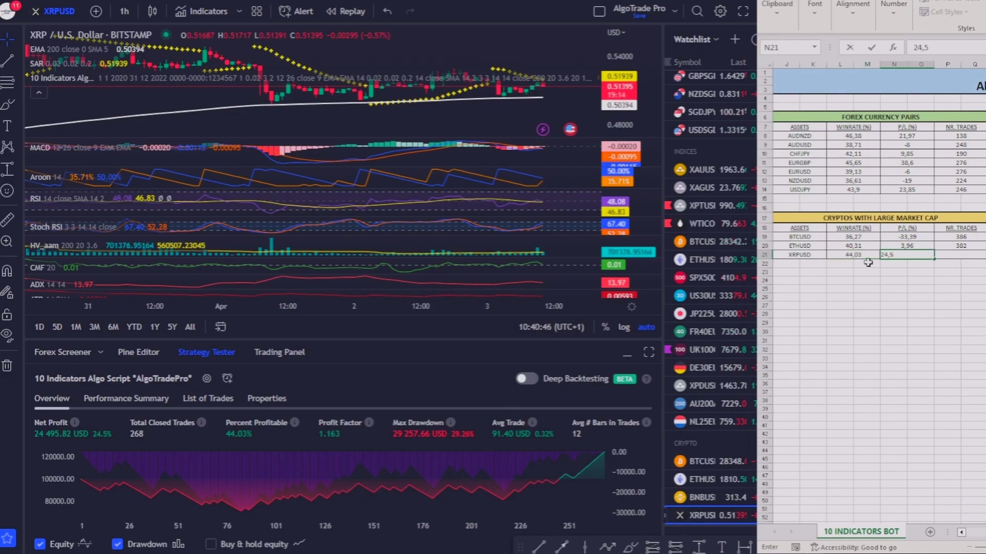
{"action": "key", "text": "Tab"}
{"action": "type", "text": "268"}
Step: Load AAPL onto the chart to read its backtest results
{"action": "scroll", "coordinate": [868, 262], "scroll_direction": "right", "scroll_amount": 3}
{"action": "left_click", "coordinate": [854, 136]}
{"action": "left_click", "coordinate": [488, 130]}
{"action": "type", "text": "AAPL"}
{"action": "left_click", "coordinate": [217, 157]}
{"action": "left_click", "coordinate": [327, 212]}
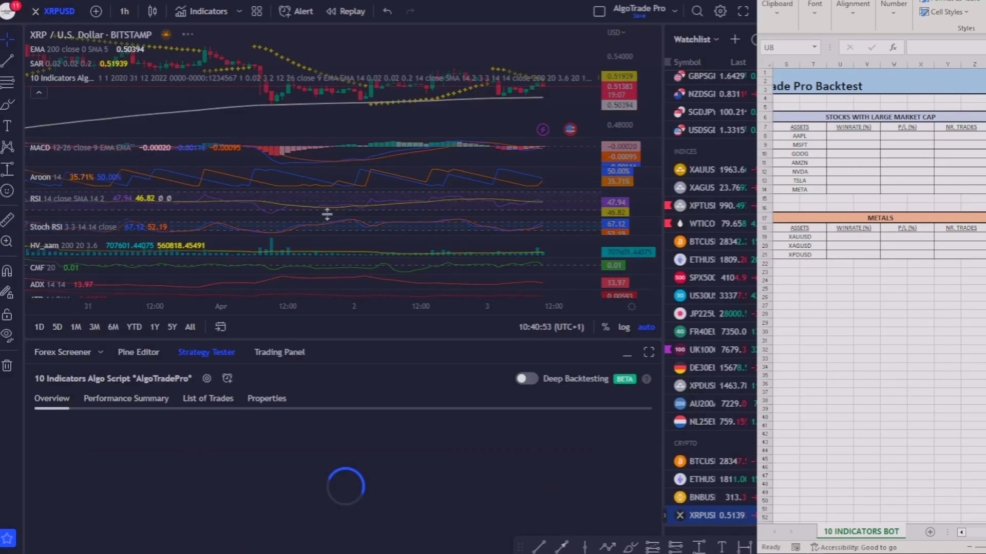
Step: Load MSFT and log its figures 3,34 and 60 in the stocks table
{"action": "left_click", "coordinate": [855, 137]}
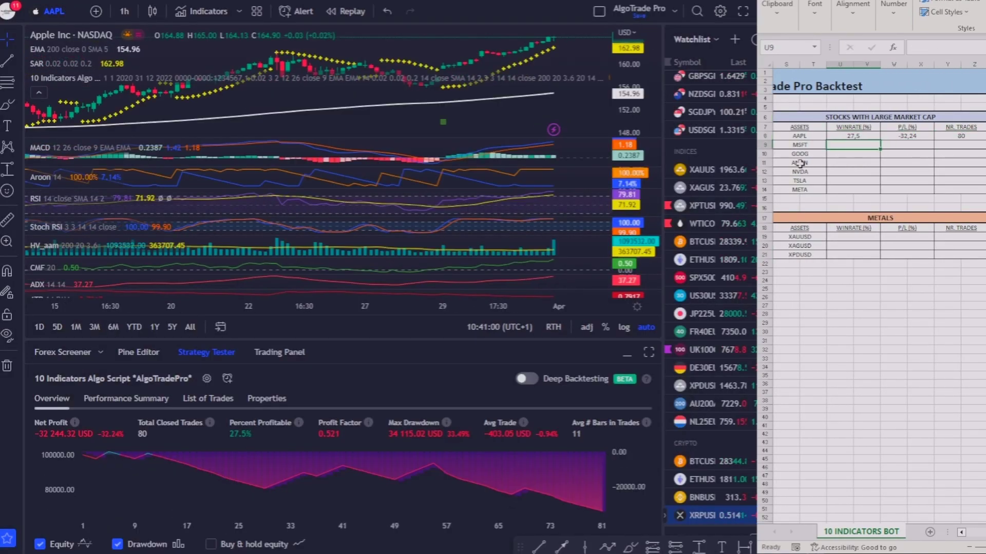
{"action": "left_click", "coordinate": [553, 115]}
{"action": "type", "text": "MSFT"}
{"action": "left_click", "coordinate": [440, 200]}
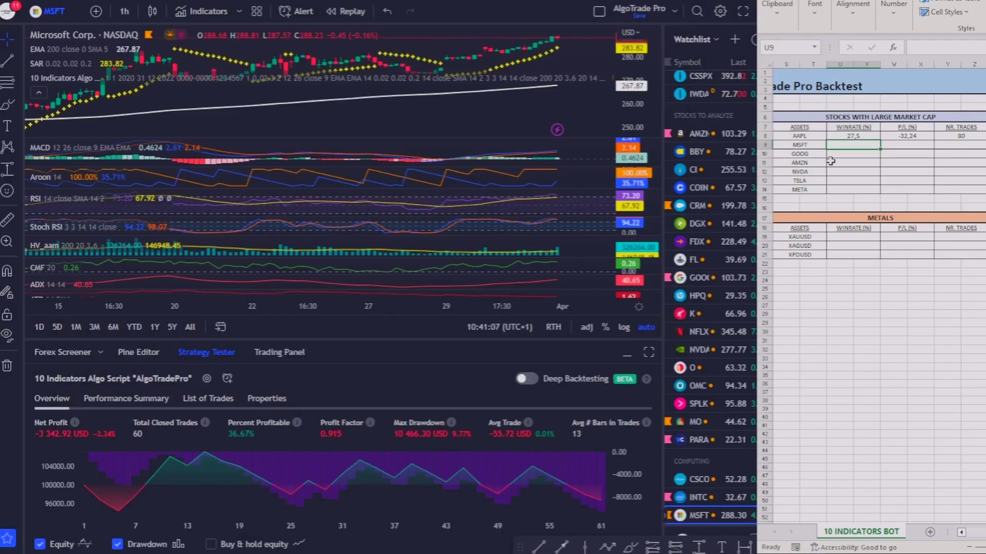
{"action": "type", "text": "3,34"}
{"action": "key", "text": "Tab"}
{"action": "type", "text": "60"}
Step: Load GOOG and enter its figure 3 in cell U10
{"action": "left_click", "coordinate": [506, 98]}
{"action": "type", "text": "GOOG"}
{"action": "left_click", "coordinate": [462, 202]}
{"action": "left_click", "coordinate": [839, 154]}
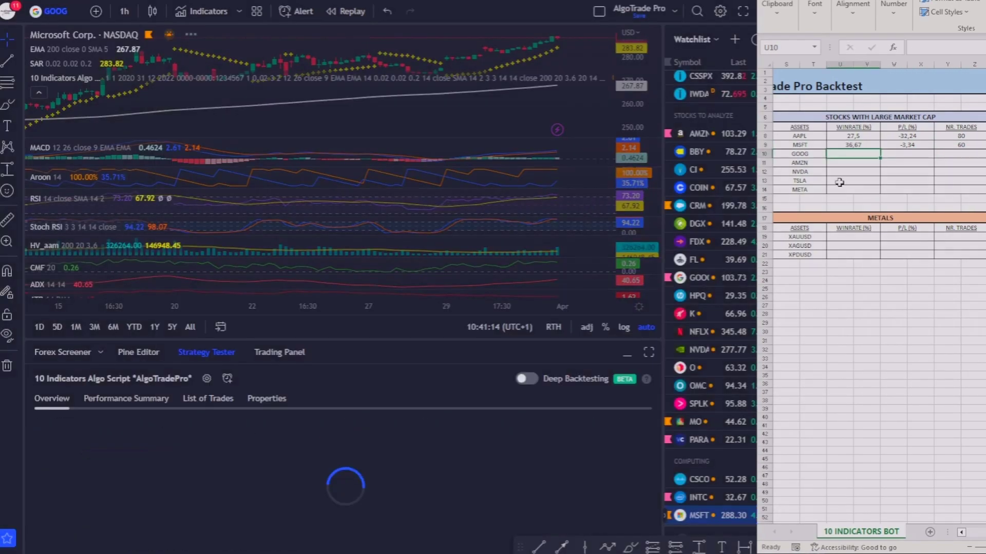
{"action": "type", "text": "37,93"}
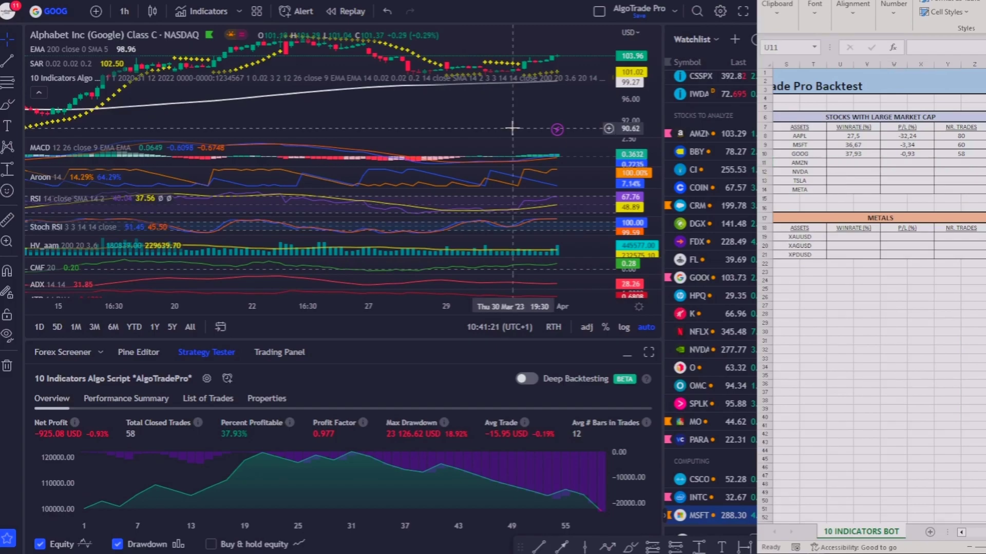
Step: Load AMZN and log its figure 44 in the stocks table
{"action": "left_click", "coordinate": [512, 128]}
{"action": "type", "text": "amzn"}
{"action": "key", "text": "Return"}
{"action": "left_click", "coordinate": [853, 162]}
{"action": "type", "text": "44"}
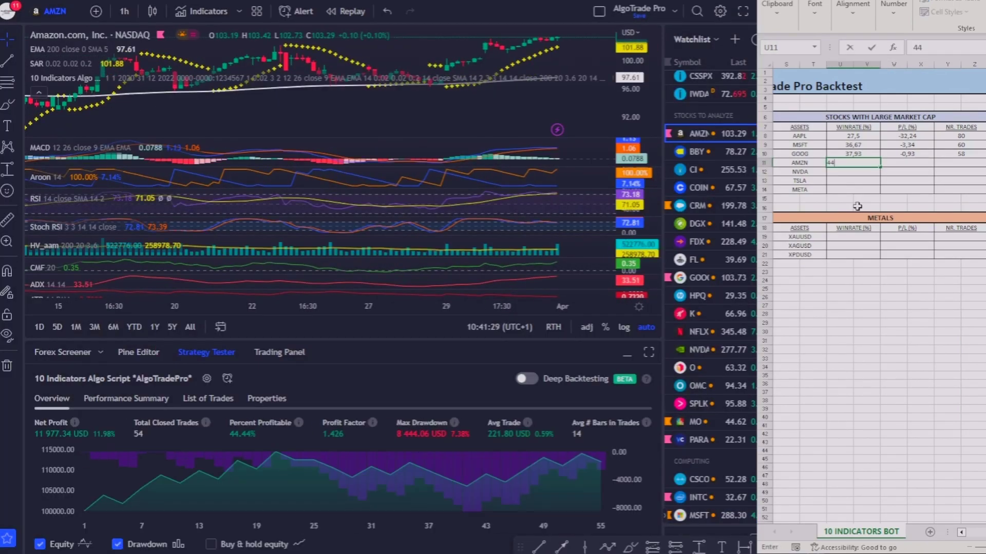
Step: Load NVDA and TSLA in turn and log the figure 61, for Tesla
{"action": "left_click", "coordinate": [476, 113]}
{"action": "type", "text": "nvda"}
{"action": "key", "text": "Return"}
{"action": "left_click", "coordinate": [853, 171]}
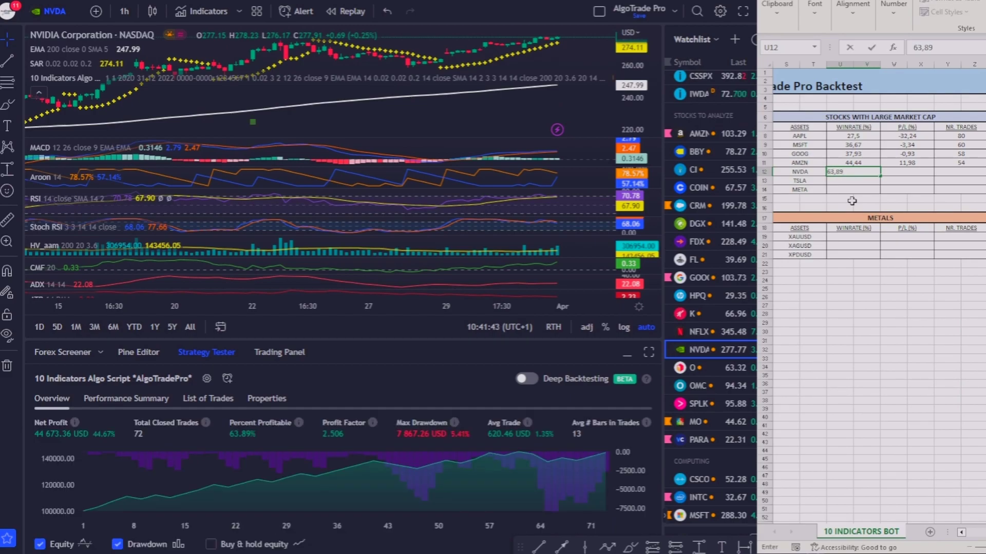
{"action": "left_click", "coordinate": [524, 173]}
{"action": "type", "text": "tsla"}
{"action": "key", "text": "Return"}
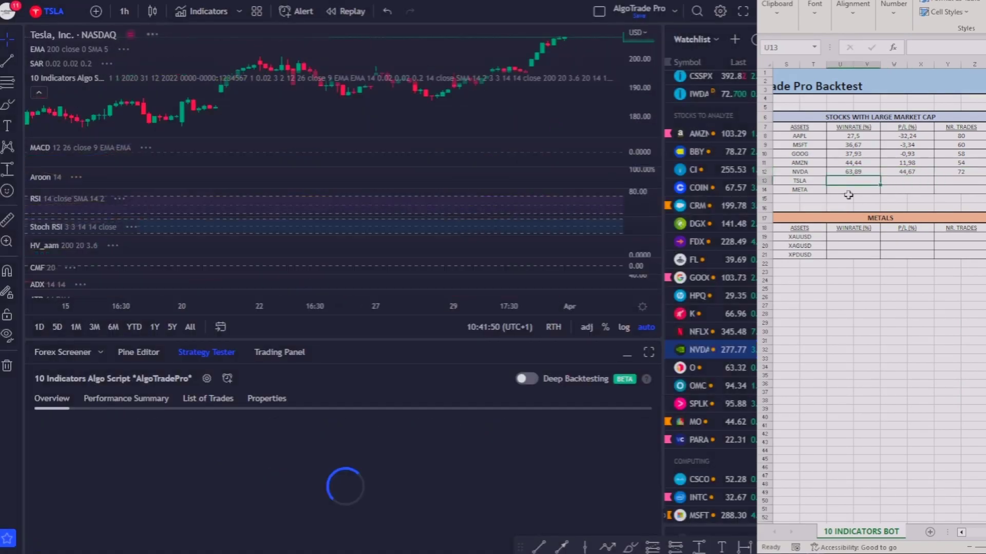
{"action": "type", "text": "61,76"}
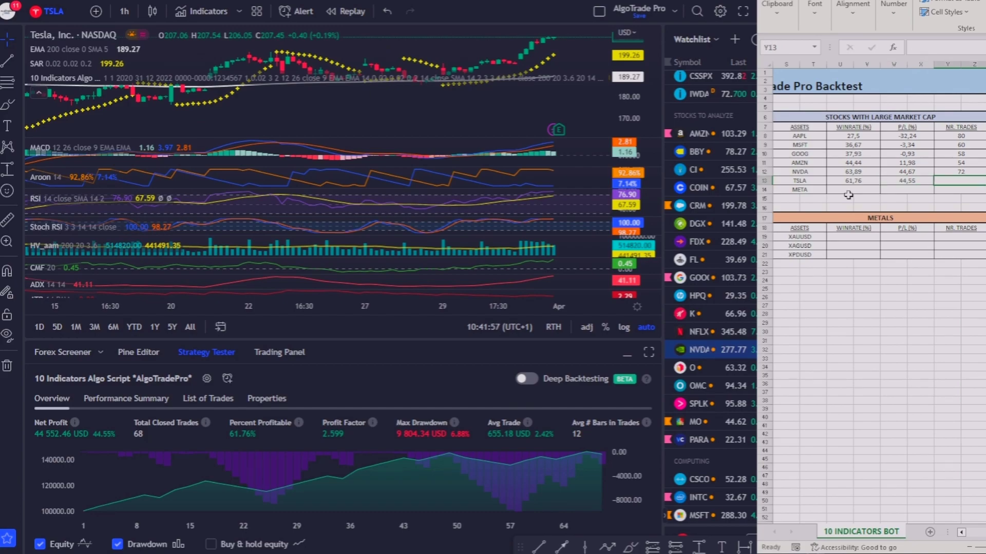
Step: Load META and log its 42, win rate in cell U14
{"action": "left_click", "coordinate": [497, 115]}
{"action": "type", "text": "meta"}
{"action": "key", "text": "Return"}
{"action": "left_click", "coordinate": [853, 189]}
{"action": "type", "text": "42,"}
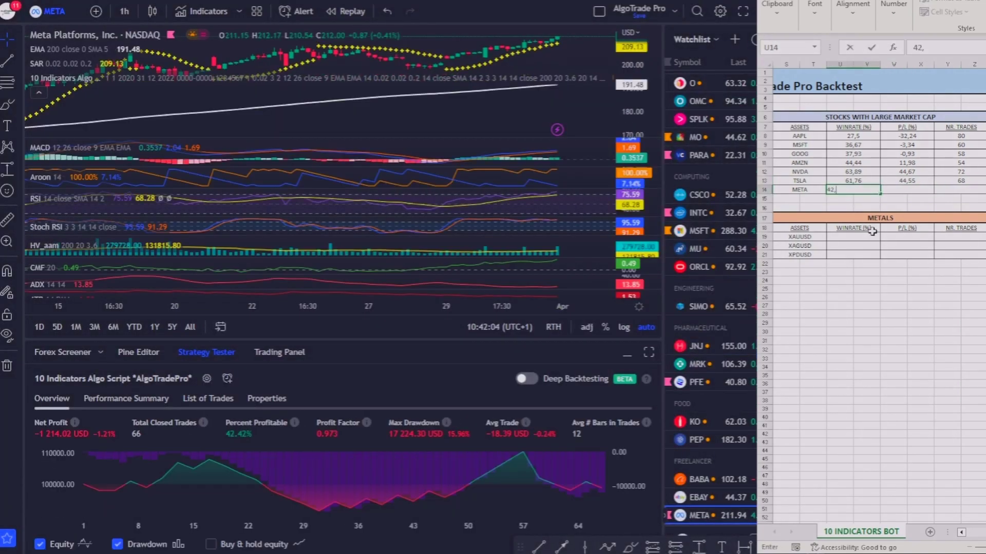
Step: Load gold, silver and palladium from the watchlist and log the XPDUSD 49, win rate in U21
{"action": "left_click", "coordinate": [868, 237]}
{"action": "scroll", "coordinate": [869, 236], "scroll_direction": "down", "scroll_amount": 2}
{"action": "scroll", "coordinate": [725, 277], "scroll_direction": "up", "scroll_amount": 18}
{"action": "left_click", "coordinate": [711, 157]}
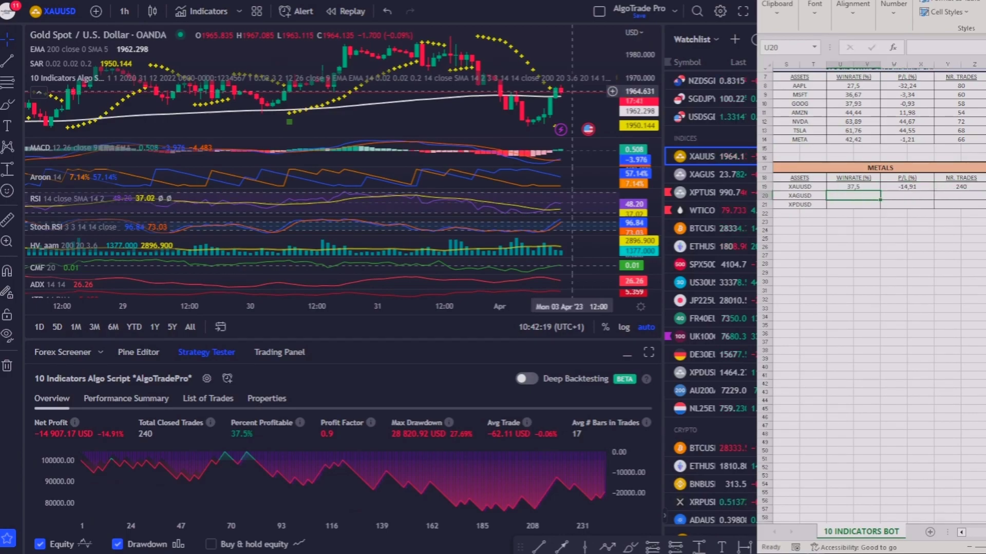
{"action": "left_click", "coordinate": [711, 174]}
{"action": "scroll", "coordinate": [713, 174], "scroll_direction": "down", "scroll_amount": 3}
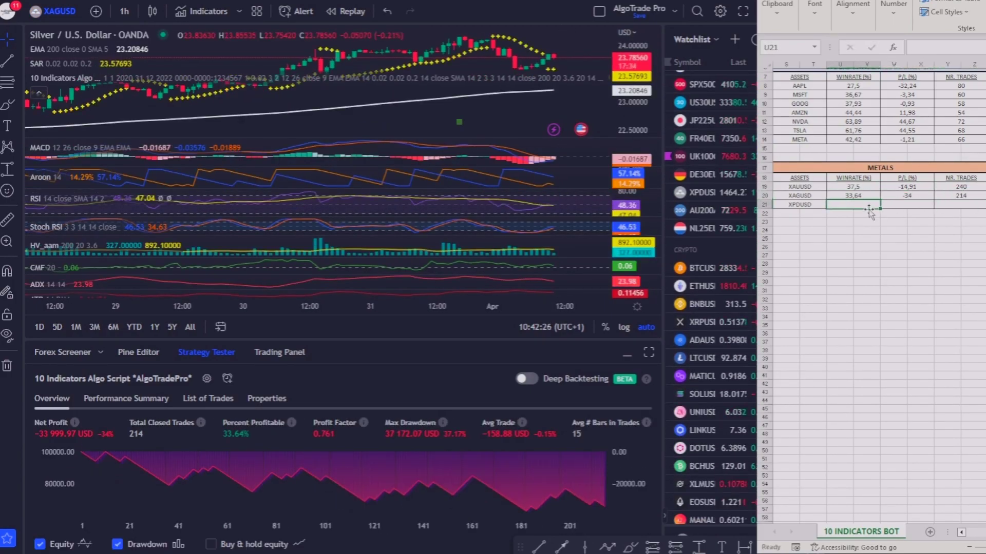
{"action": "left_click", "coordinate": [711, 193]}
{"action": "left_click", "coordinate": [859, 209]}
{"action": "type", "text": "49,5"}
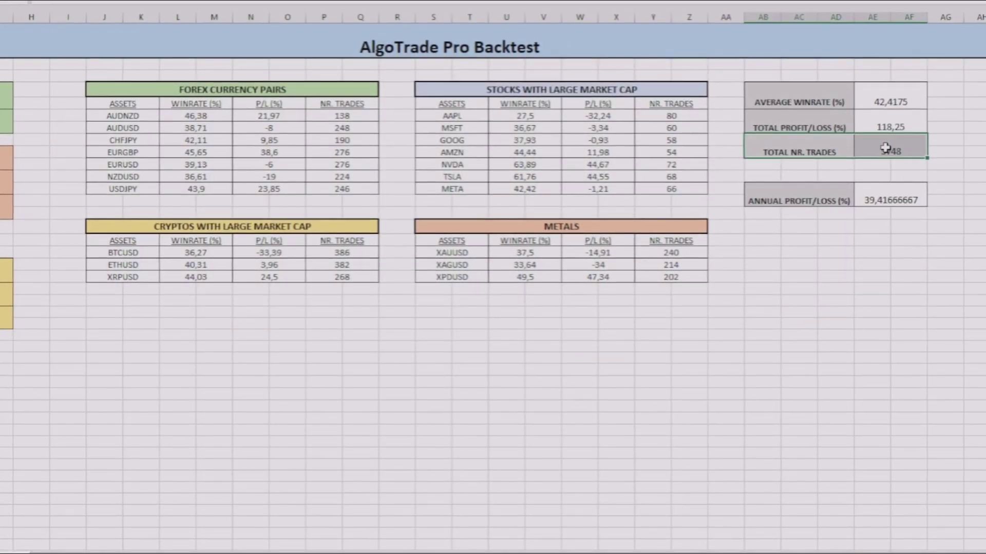
Step: Highlight the Forex, Stocks, Metals and Crypto results tables in turn
{"action": "left_click_drag", "start_coordinate": [125, 87], "coordinate": [695, 275]}
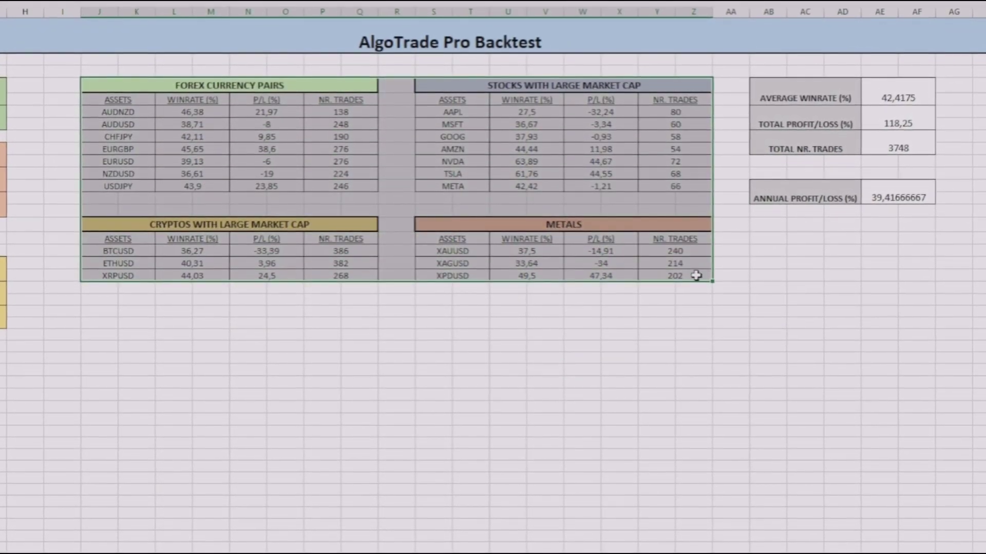
{"action": "double_click", "coordinate": [103, 287]}
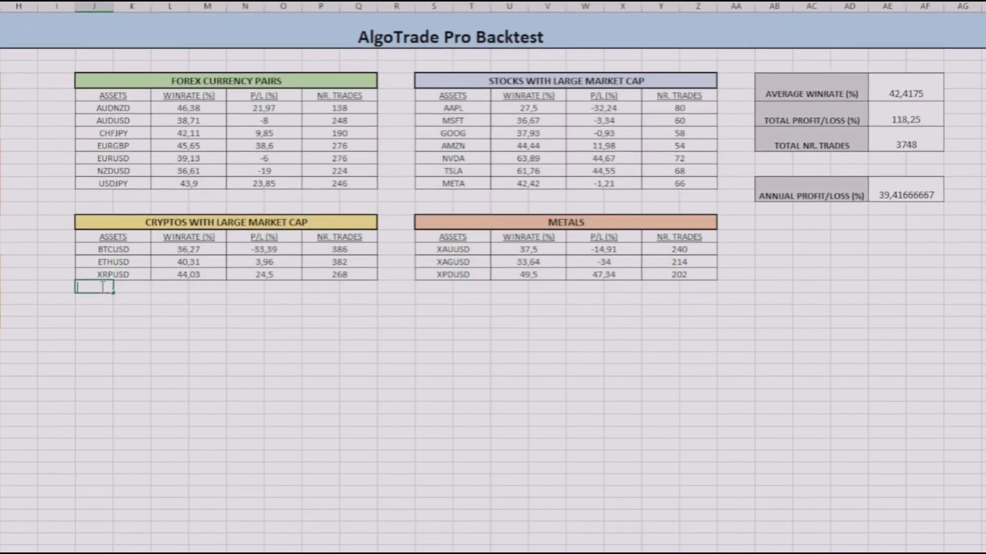
{"action": "left_click_drag", "start_coordinate": [133, 121], "coordinate": [396, 169]}
{"action": "left_click_drag", "start_coordinate": [453, 105], "coordinate": [682, 182]}
{"action": "left_click_drag", "start_coordinate": [455, 248], "coordinate": [624, 265]}
{"action": "left_click_drag", "start_coordinate": [104, 246], "coordinate": [354, 275]}
Step: Review the summary: 42,4175 average win rate, 118,25 total P/L, 39,41666667 annual P/L
{"action": "left_click_drag", "start_coordinate": [785, 109], "coordinate": [899, 111]}
{"action": "left_click", "coordinate": [923, 112]}
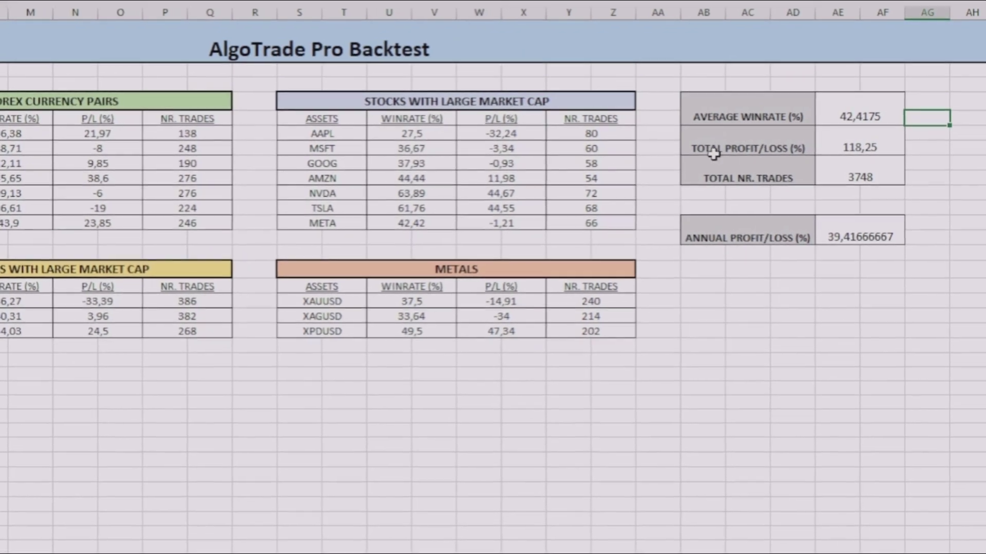
{"action": "left_click_drag", "start_coordinate": [714, 154], "coordinate": [855, 134]}
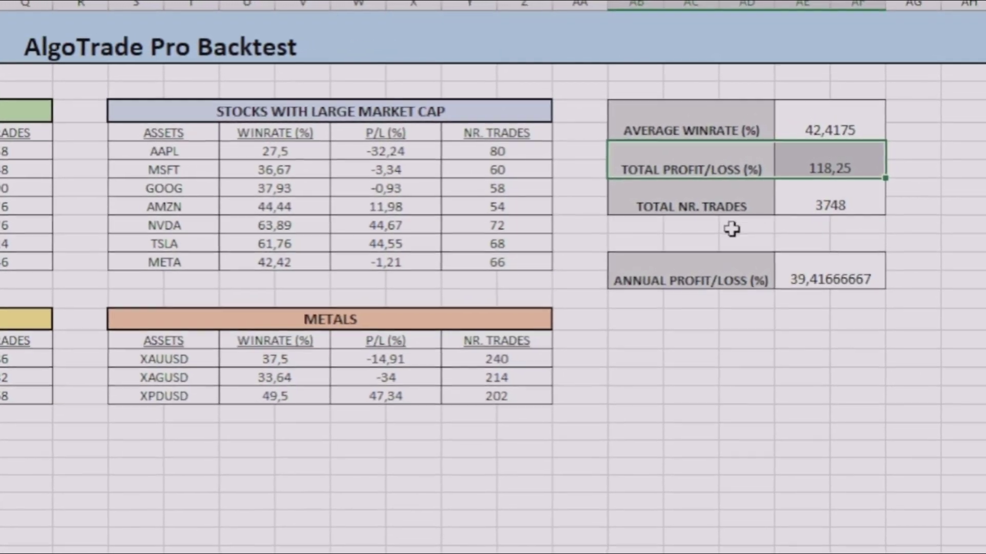
{"action": "left_click", "coordinate": [719, 267]}
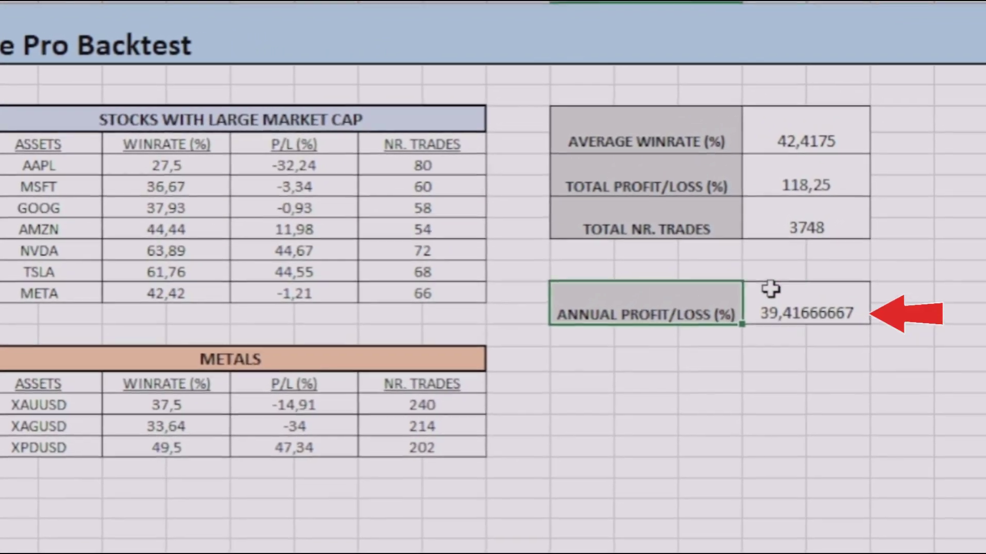
{"action": "left_click", "coordinate": [786, 285]}
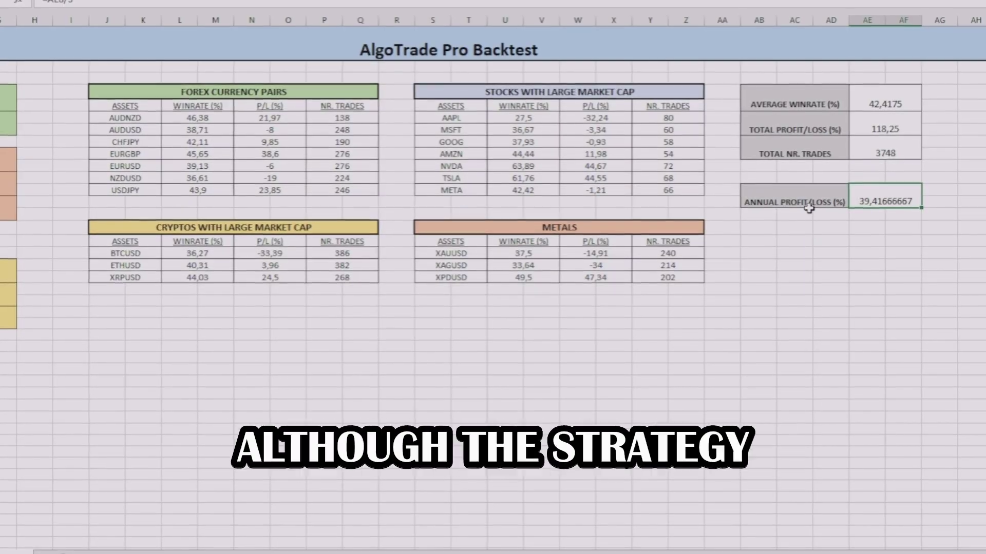
{"action": "left_click", "coordinate": [794, 191]}
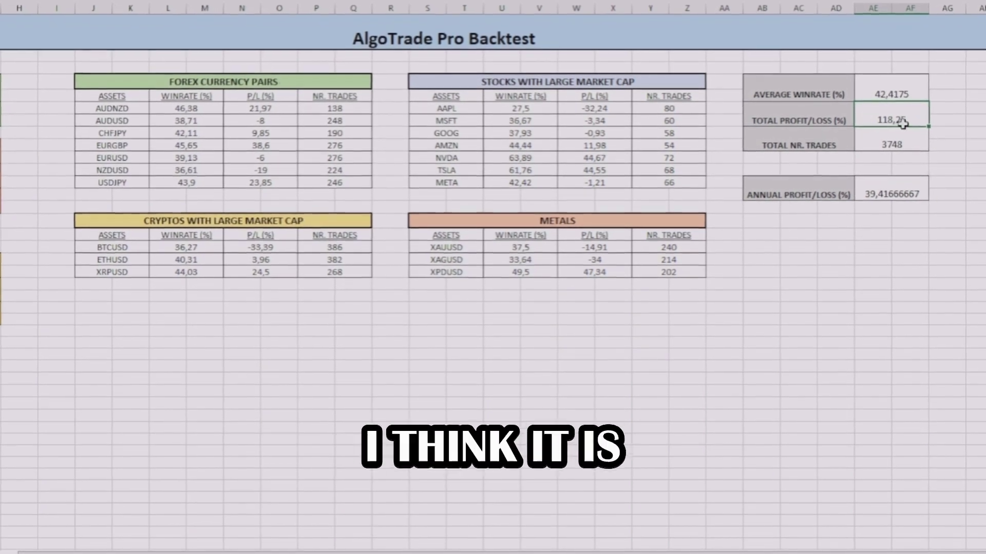
{"action": "left_click_drag", "start_coordinate": [128, 86], "coordinate": [199, 114]}
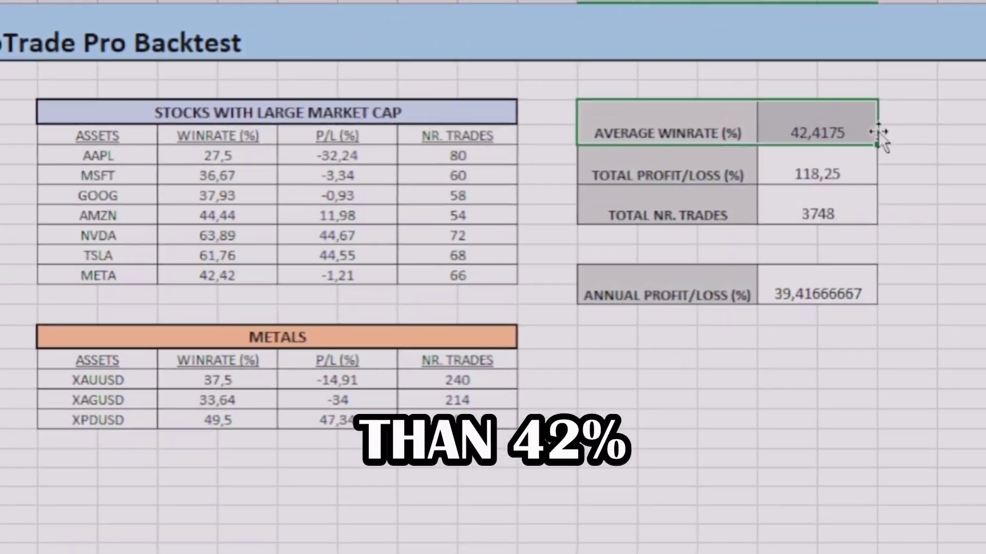
{"action": "left_click", "coordinate": [881, 134]}
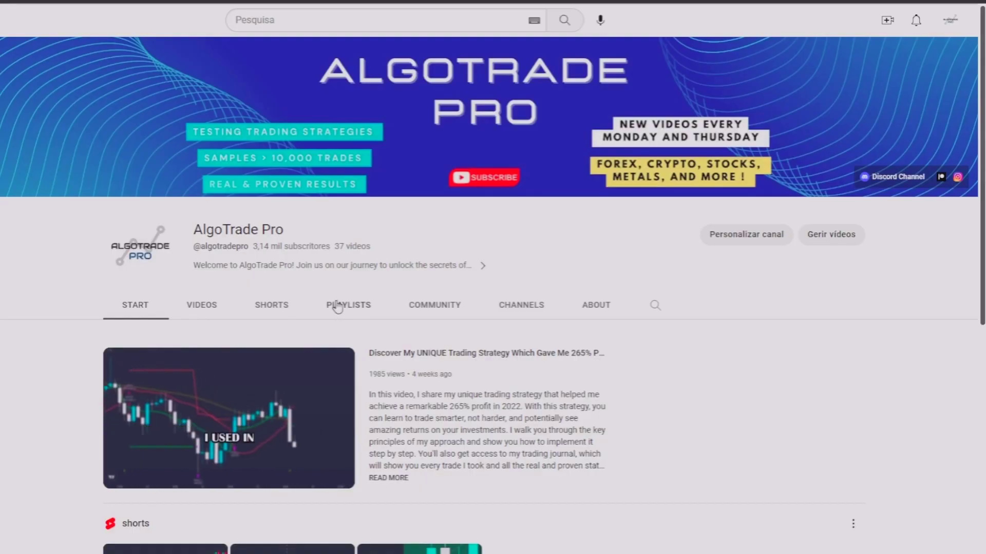
Step: Open the channel's playlists and the Building a Winning Trading Strategy playlist
{"action": "left_click", "coordinate": [342, 305]}
{"action": "left_click", "coordinate": [143, 488]}
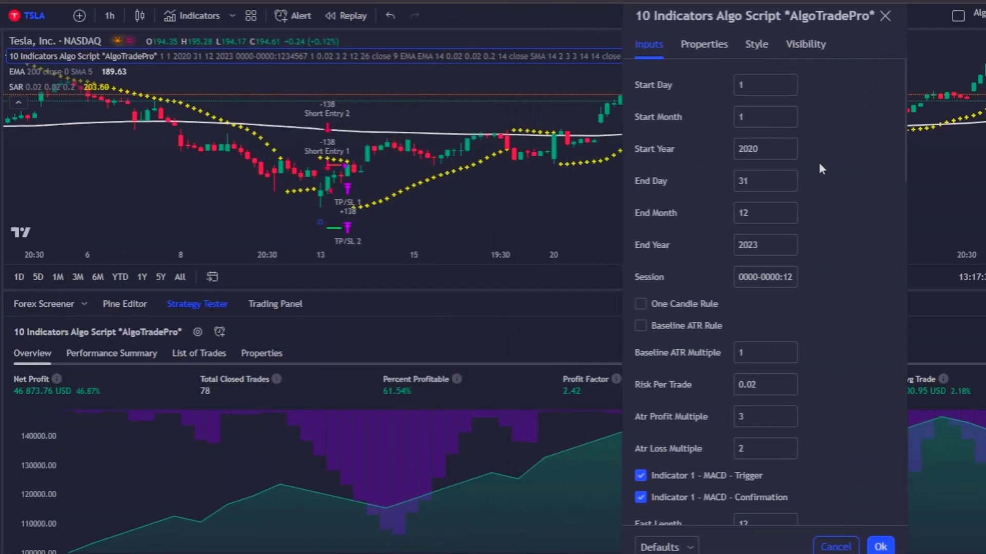
Step: Untick the Indicator 9 EMA confirmation in the strategy inputs
{"action": "scroll", "coordinate": [837, 192], "scroll_direction": "down", "scroll_amount": 10}
{"action": "scroll", "coordinate": [842, 193], "scroll_direction": "down", "scroll_amount": 15}
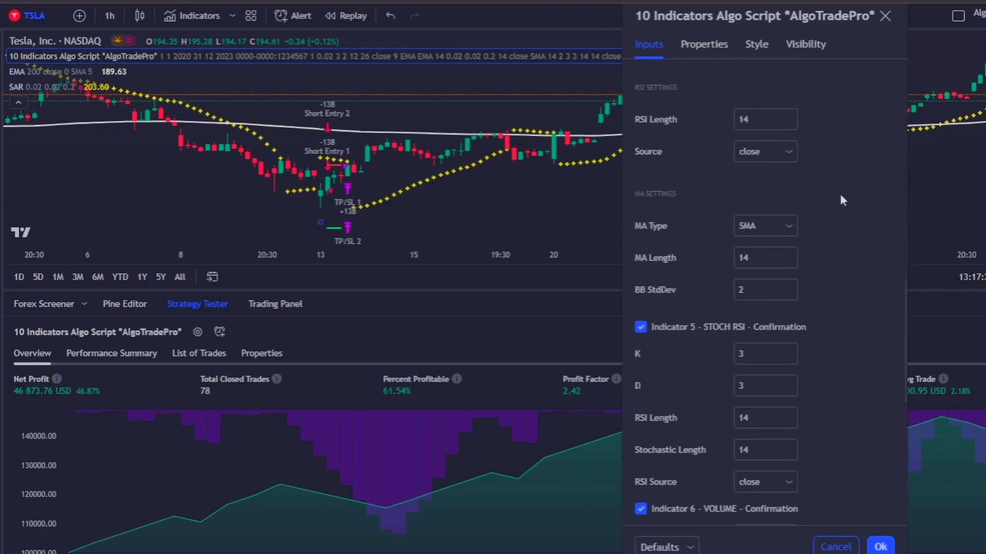
{"action": "scroll", "coordinate": [827, 236], "scroll_direction": "down", "scroll_amount": 1}
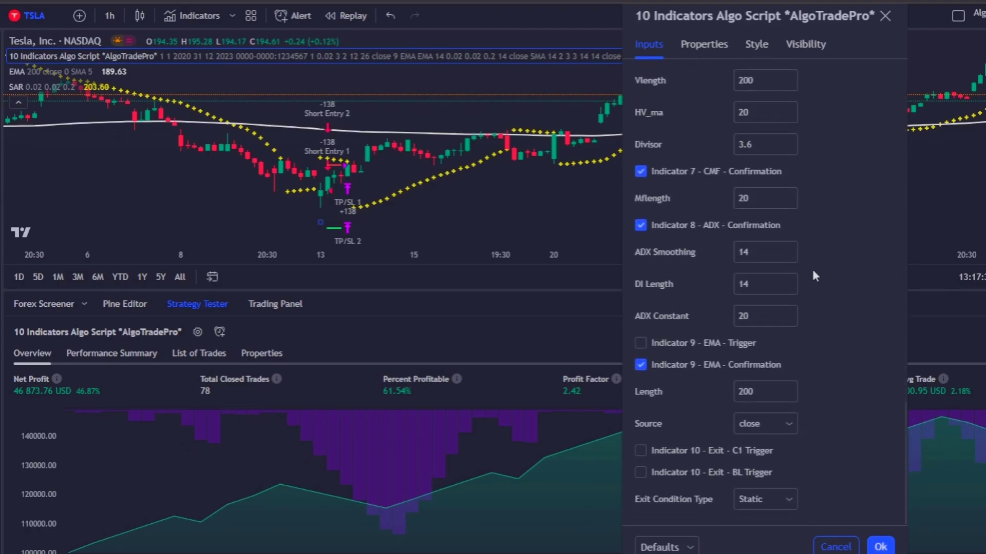
{"action": "left_click", "coordinate": [676, 365]}
Step: Set the Parabolic SAR Max value to 0.3
{"action": "scroll", "coordinate": [679, 358], "scroll_direction": "up", "scroll_amount": 3}
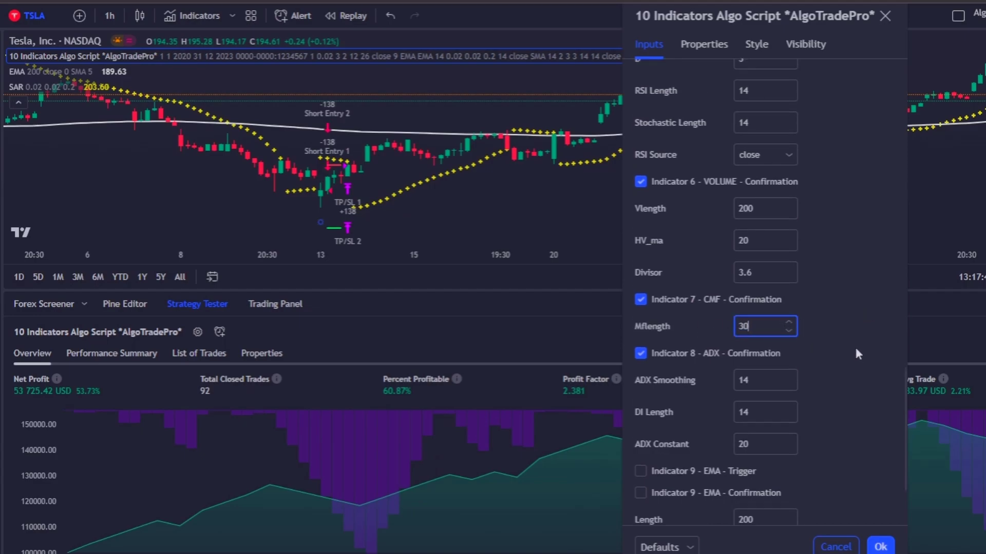
{"action": "scroll", "coordinate": [790, 329], "scroll_direction": "up", "scroll_amount": 2}
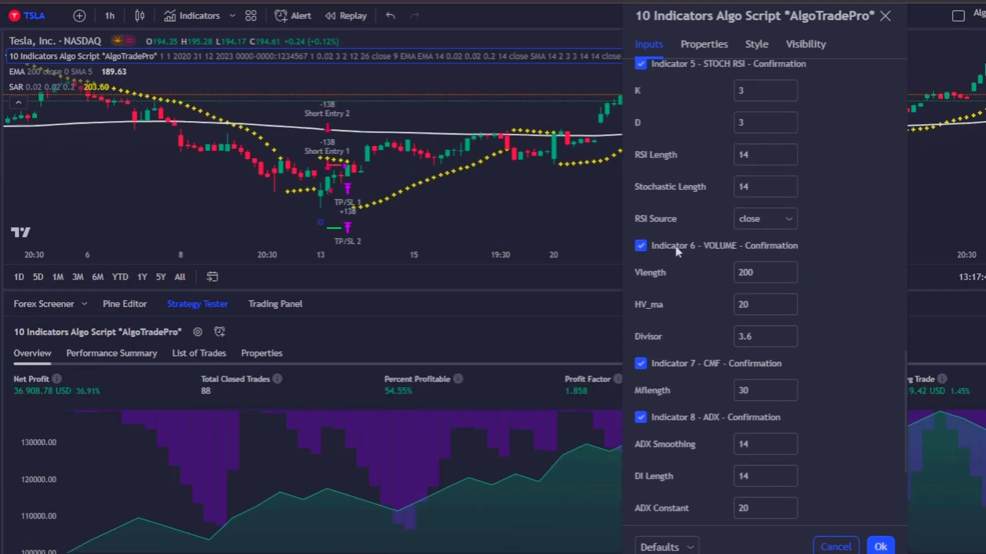
{"action": "scroll", "coordinate": [867, 308], "scroll_direction": "up", "scroll_amount": 8}
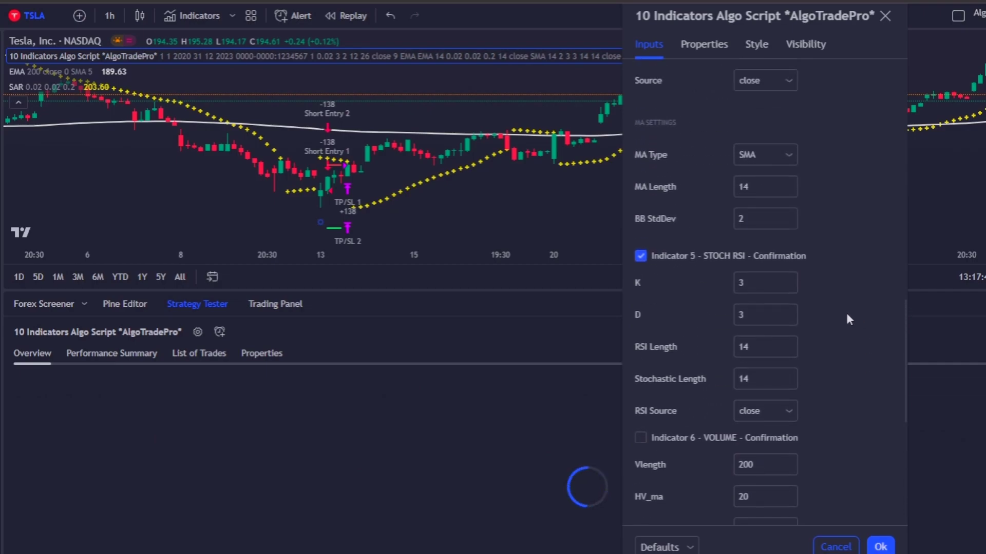
{"action": "scroll", "coordinate": [839, 281], "scroll_direction": "up", "scroll_amount": 4}
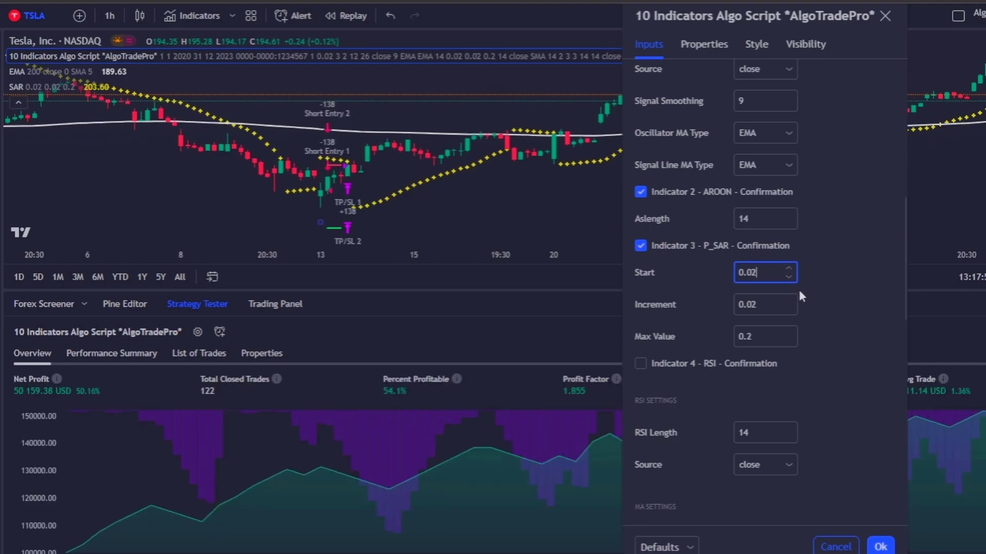
{"action": "key", "text": "BackSpace"}
{"action": "type", "text": "3"}
{"action": "left_click", "coordinate": [833, 318]}
{"action": "scroll", "coordinate": [849, 331], "scroll_direction": "up", "scroll_amount": 2}
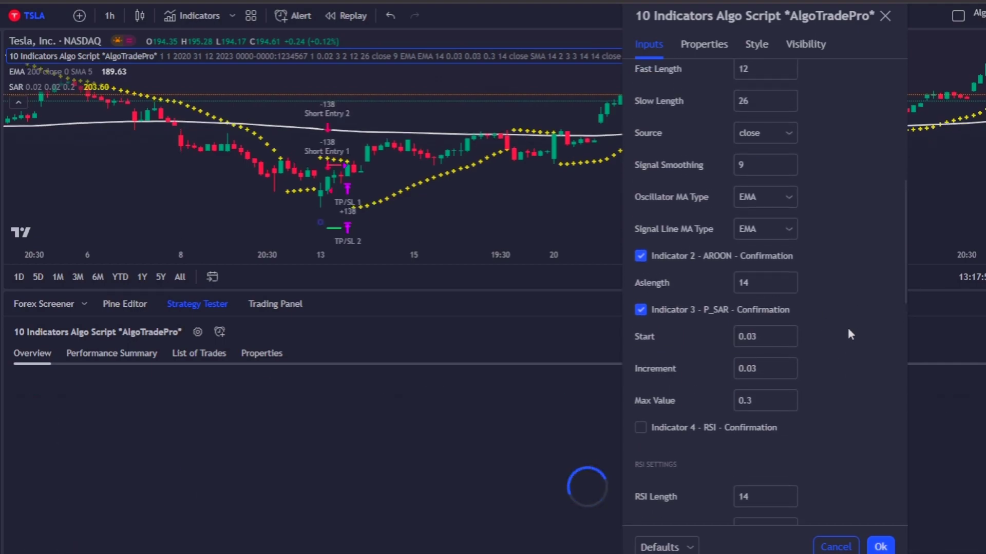
{"action": "scroll", "coordinate": [842, 334], "scroll_direction": "up", "scroll_amount": 1}
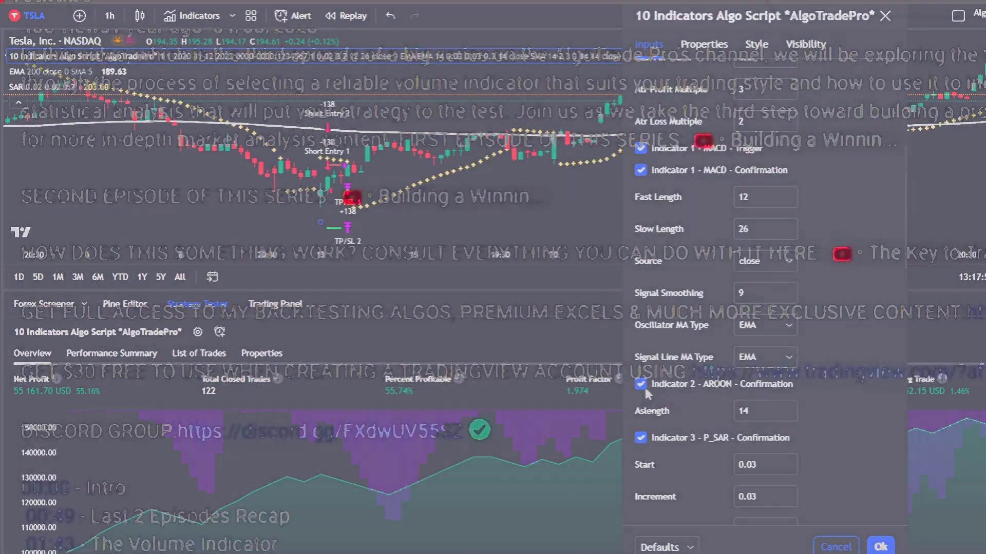